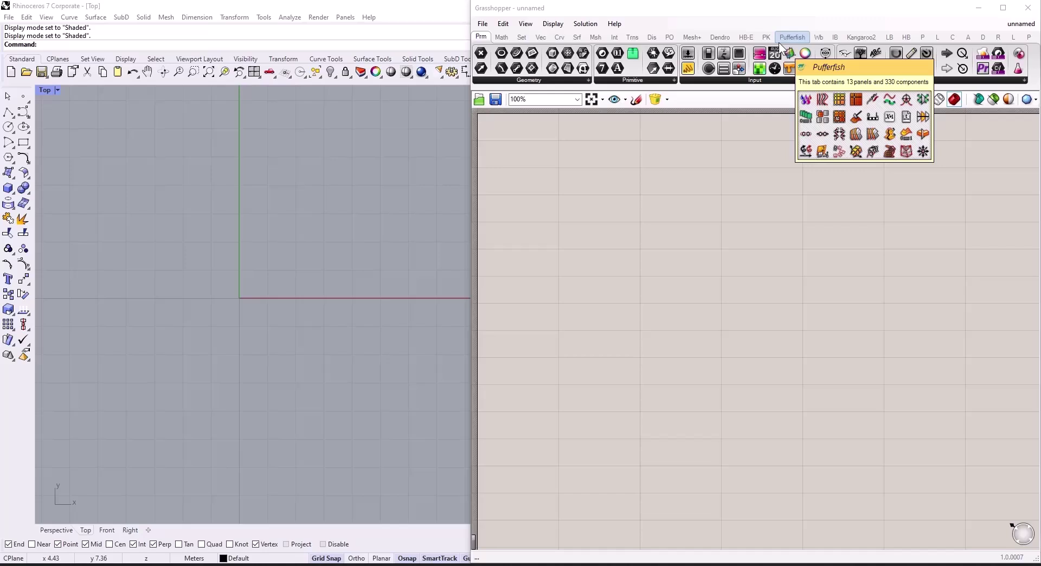
- Add a Construct Point component to the Grasshopper canvas and set Rhino's Top viewport to Rendered display
double_click(756, 277)
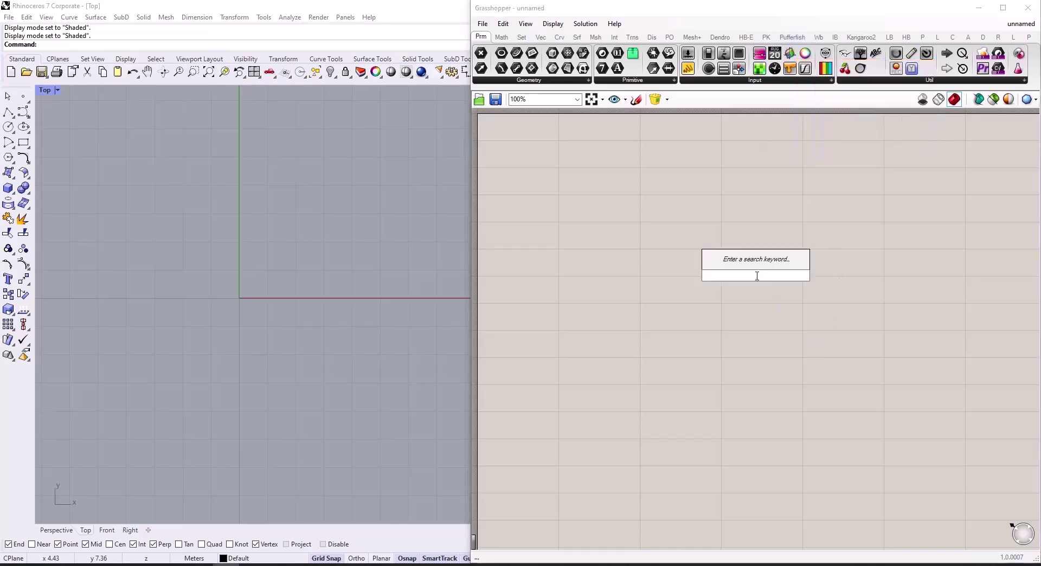
text(x)
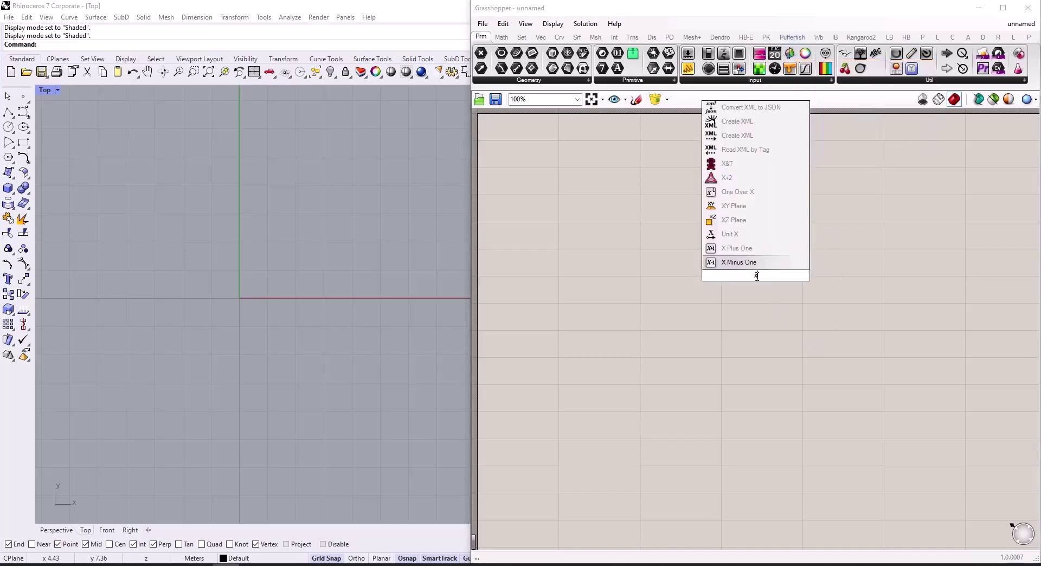
text(yz)
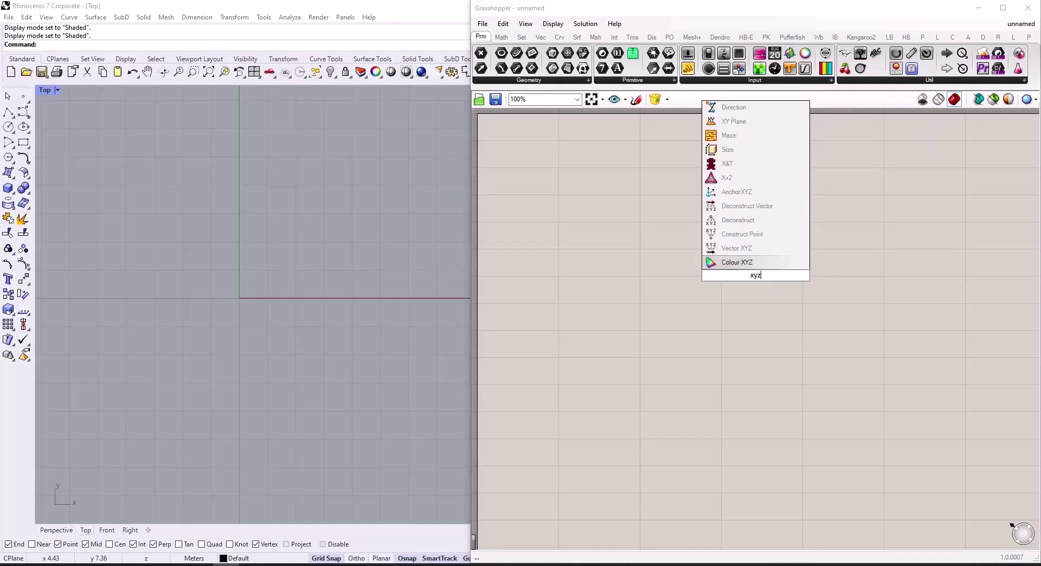
click(763, 222)
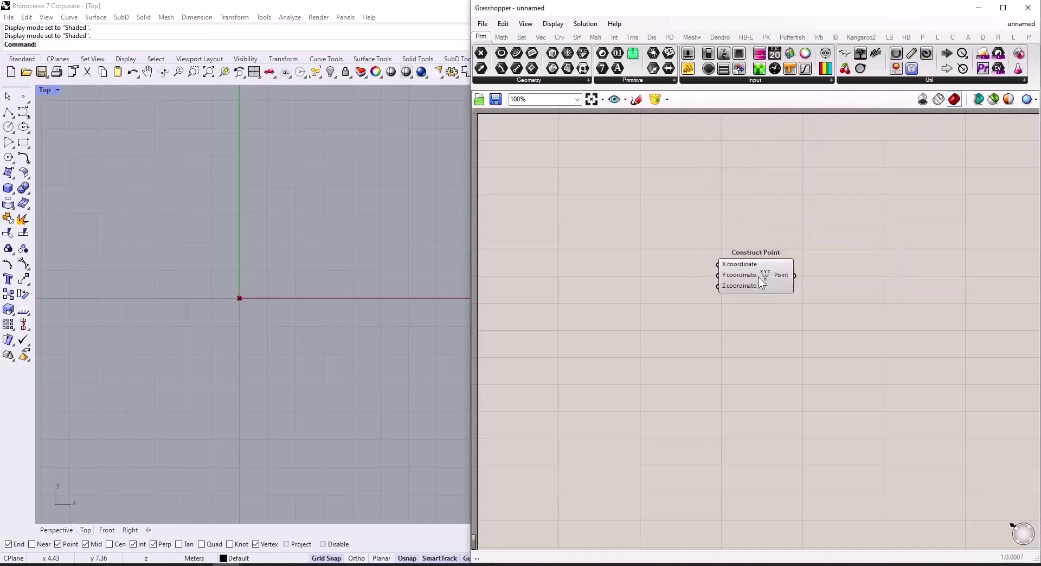
drag(758, 277, 681, 280)
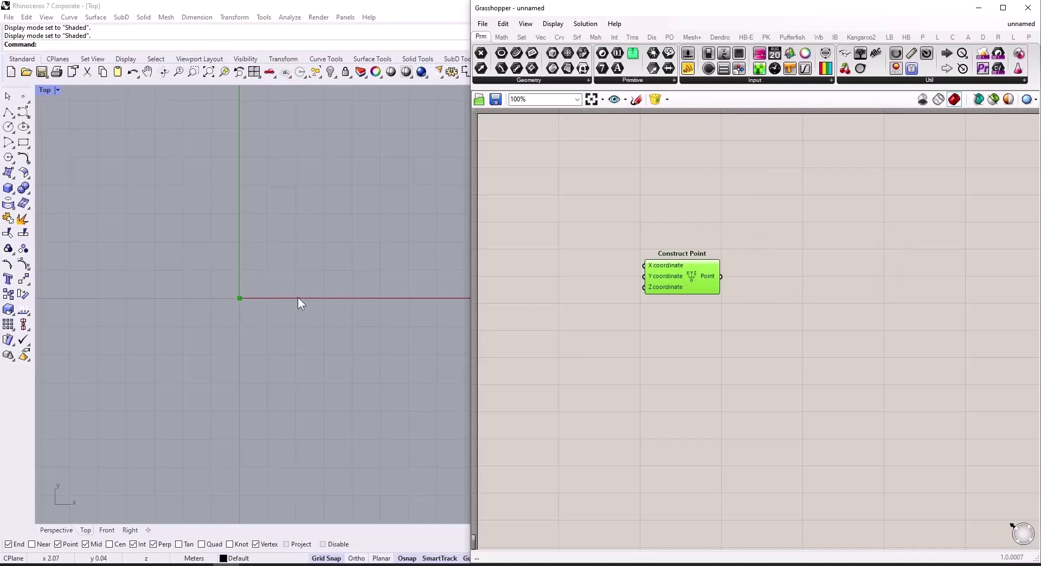
click(57, 91)
click(78, 154)
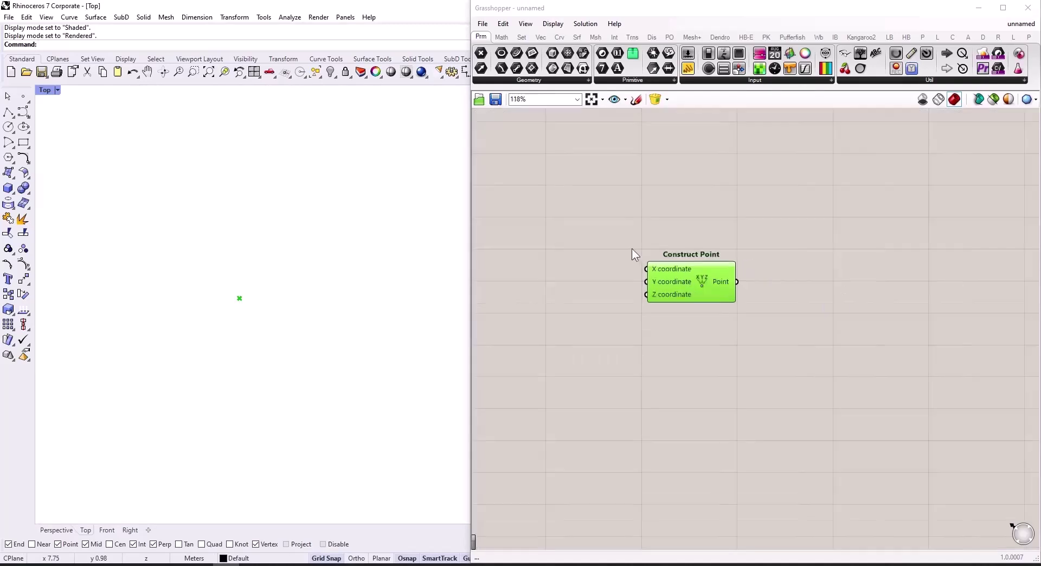
- Duplicate the Construct Point component twice and arrange the three components in a vertical stack
scroll(632, 248, up, 2)
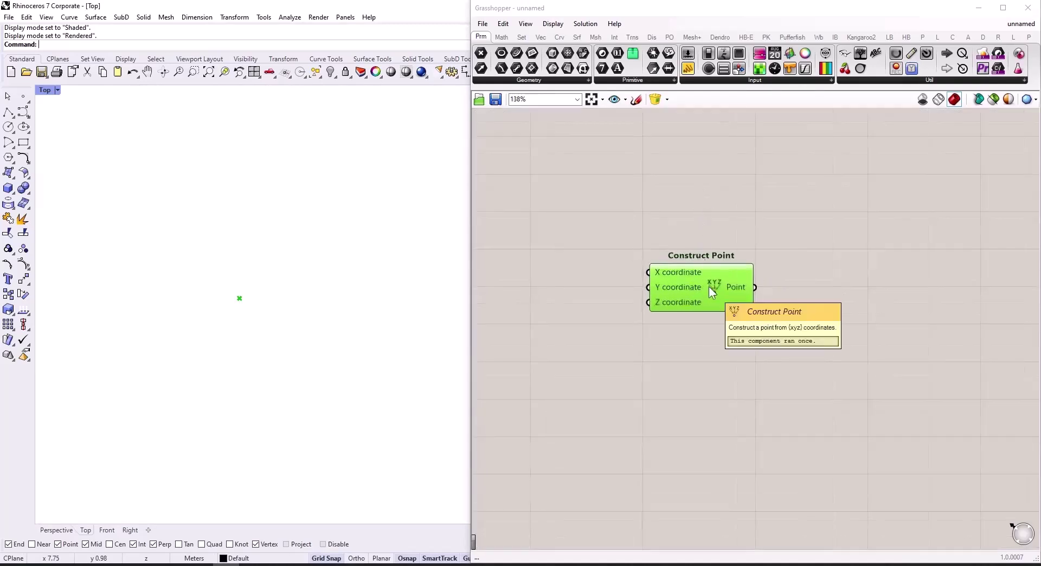
alt+drag(708, 286, 705, 433)
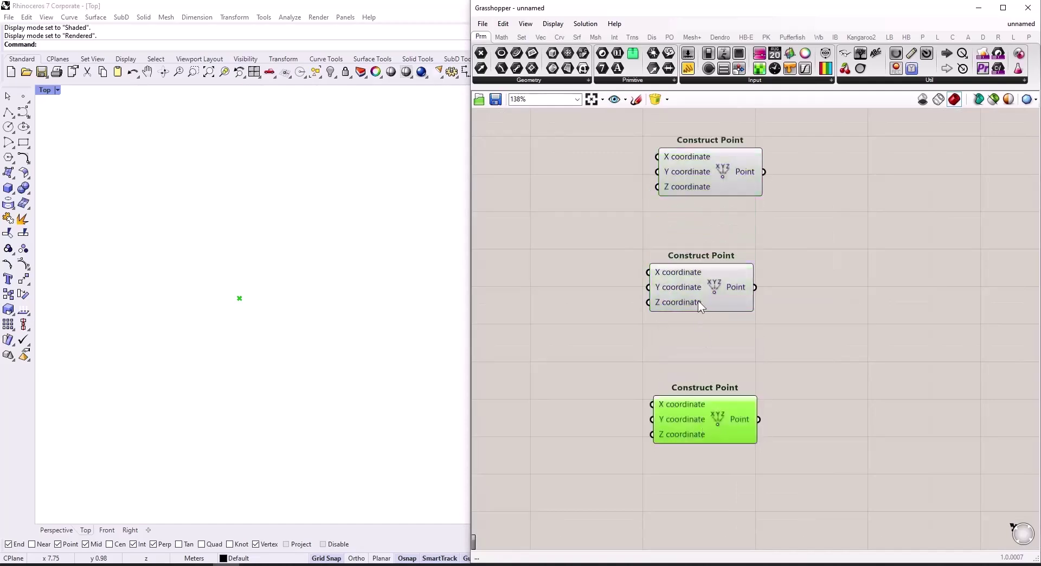
drag(699, 302, 705, 304)
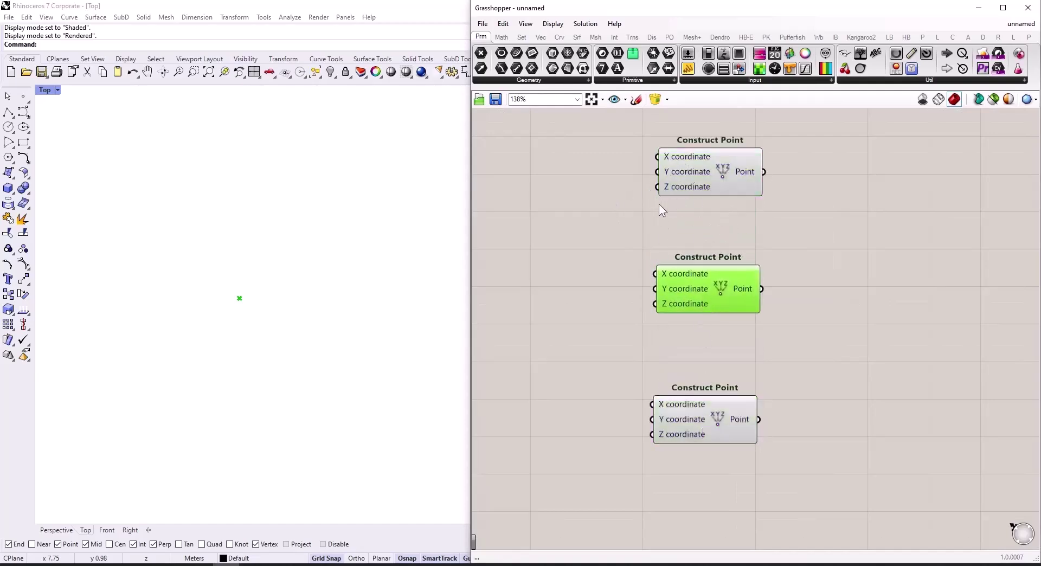
- Add a number slider with value 12.00 and wire it to the upper Construct Point's Y coordinate
double_click(564, 188)
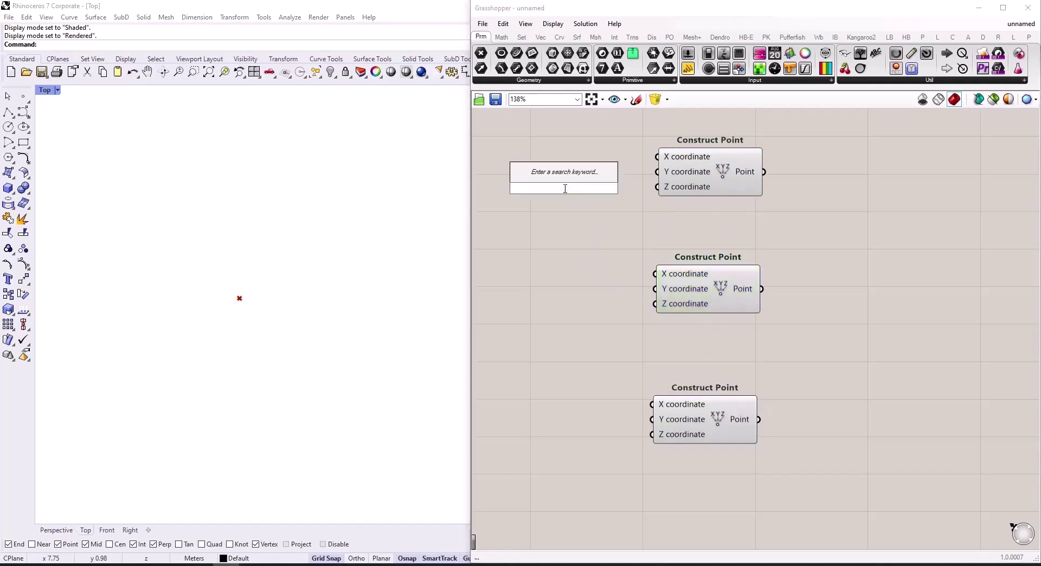
text(12.00)
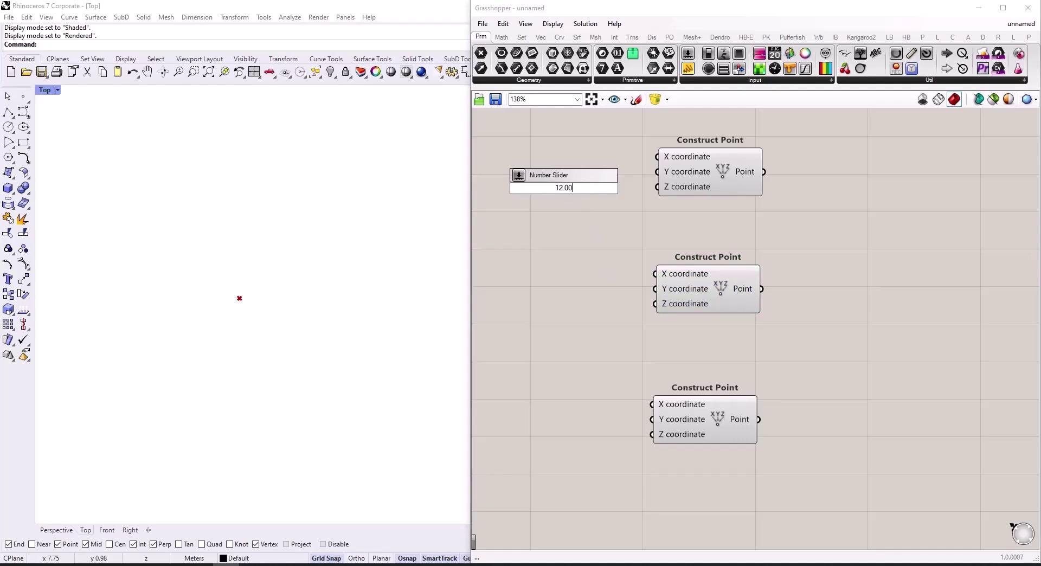
key(Return)
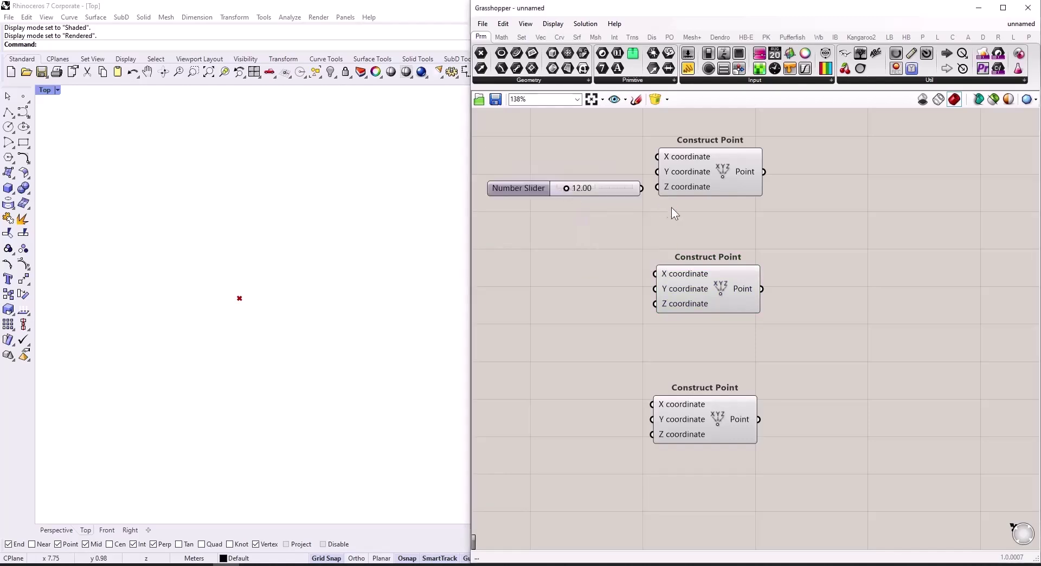
drag(642, 188, 657, 172)
drag(539, 190, 510, 177)
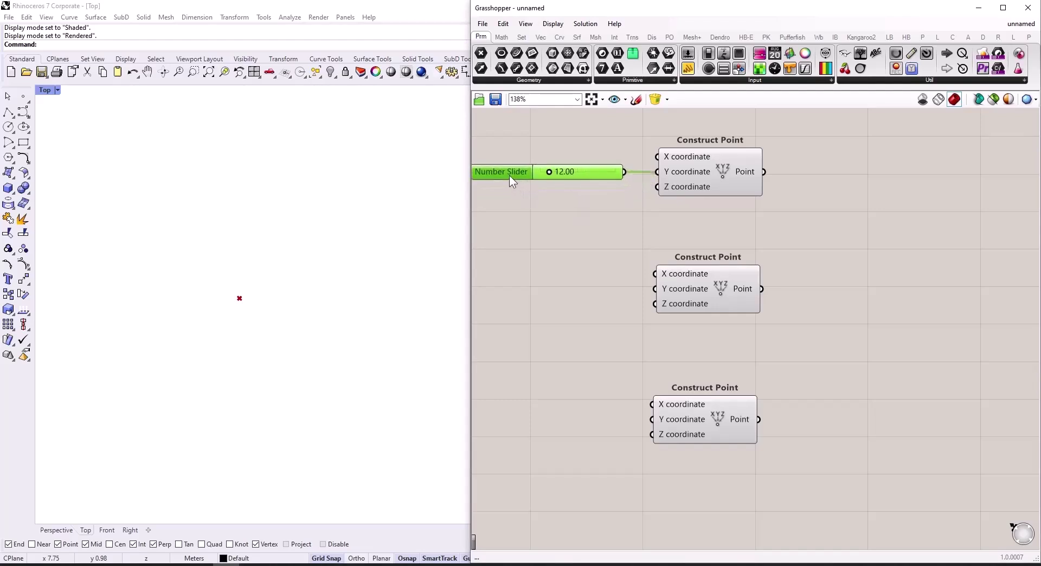
- Duplicate the 12.00 slider and wire the copy to the lower Construct Point's X coordinate
scroll(275, 353, down, 3)
alt+drag(521, 177, 515, 422)
scroll(623, 438, up, 2)
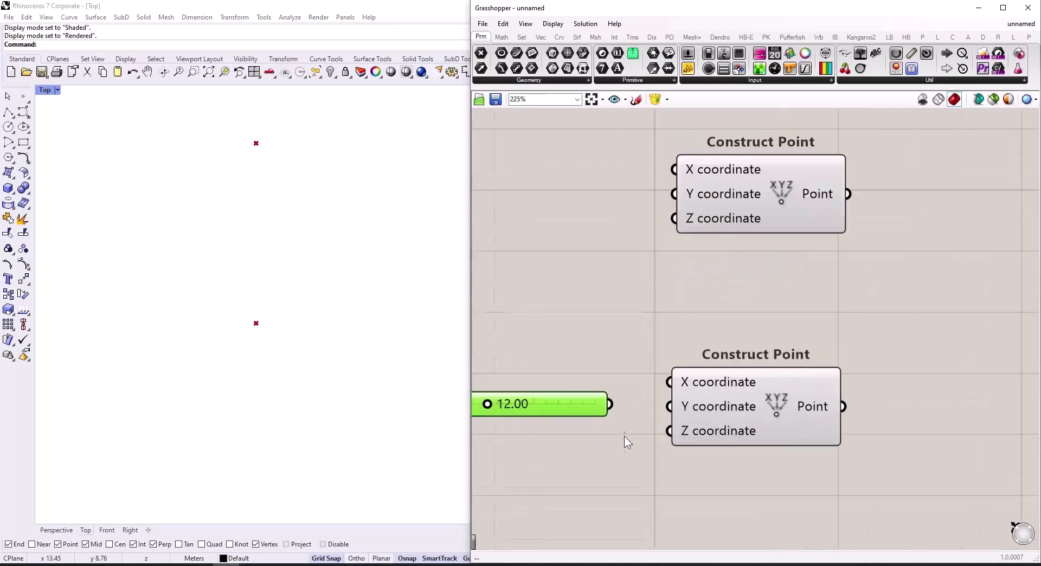
drag(612, 404, 670, 382)
drag(564, 407, 563, 382)
- Add a Line component starting at the middle Construct Point and ending at the upper one
scroll(561, 383, down, 4)
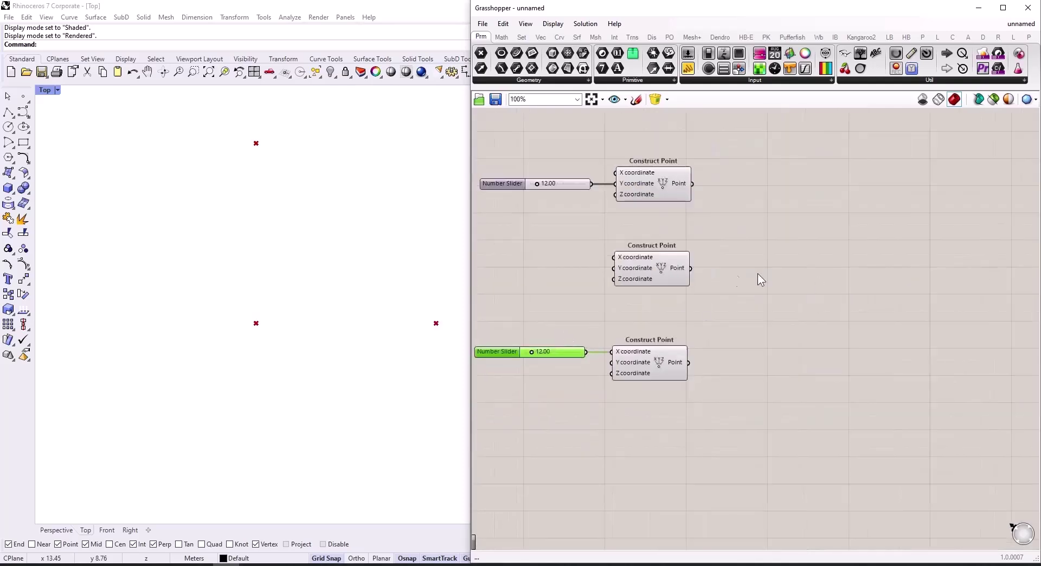
double_click(816, 227)
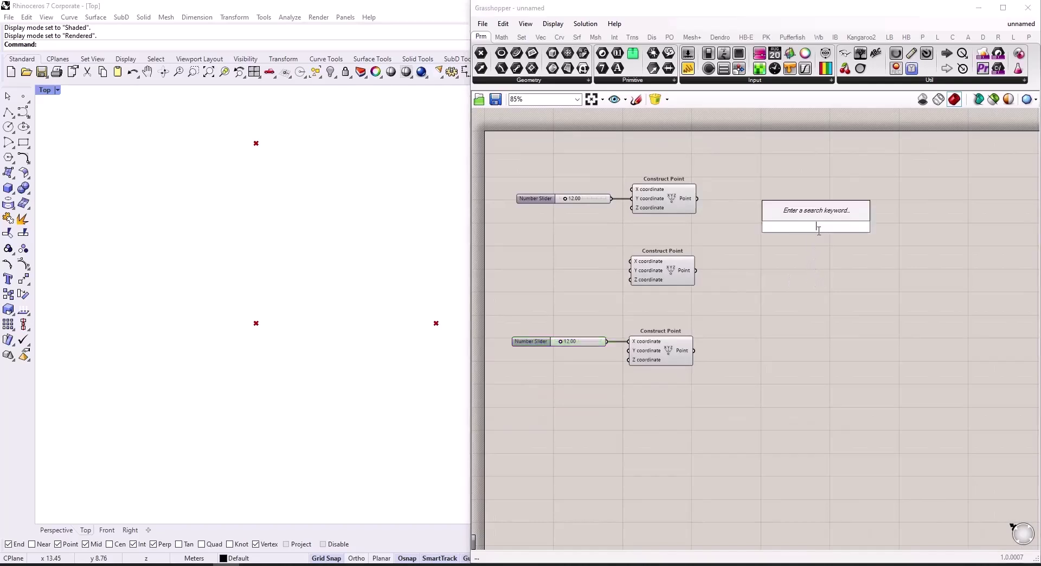
text(line)
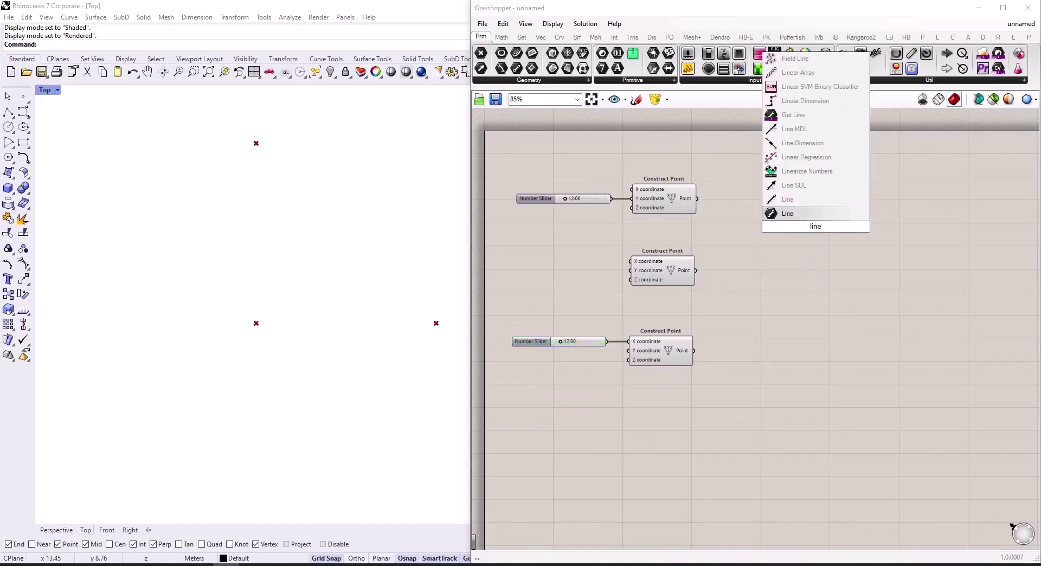
key(Return)
scroll(805, 231, up, 3)
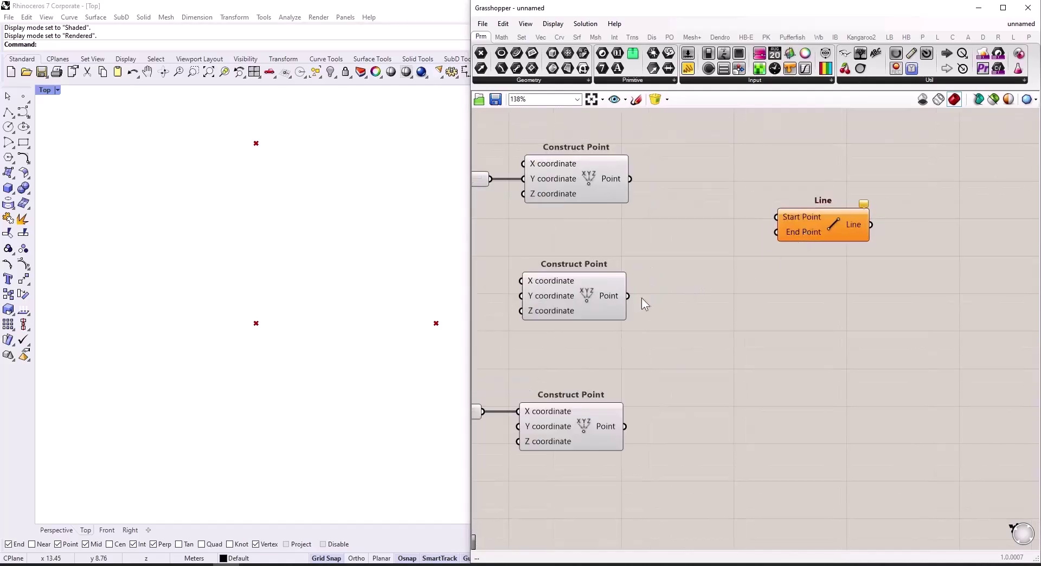
drag(629, 296, 786, 217)
mouse_move(806, 232)
mouse_down()
mouse_move(799, 282)
mouse_move(795, 218)
mouse_up()
drag(630, 179, 764, 217)
- Duplicate the Line component and rewire the copy's End Point to the lower Construct Point
alt+drag(827, 217, 810, 405)
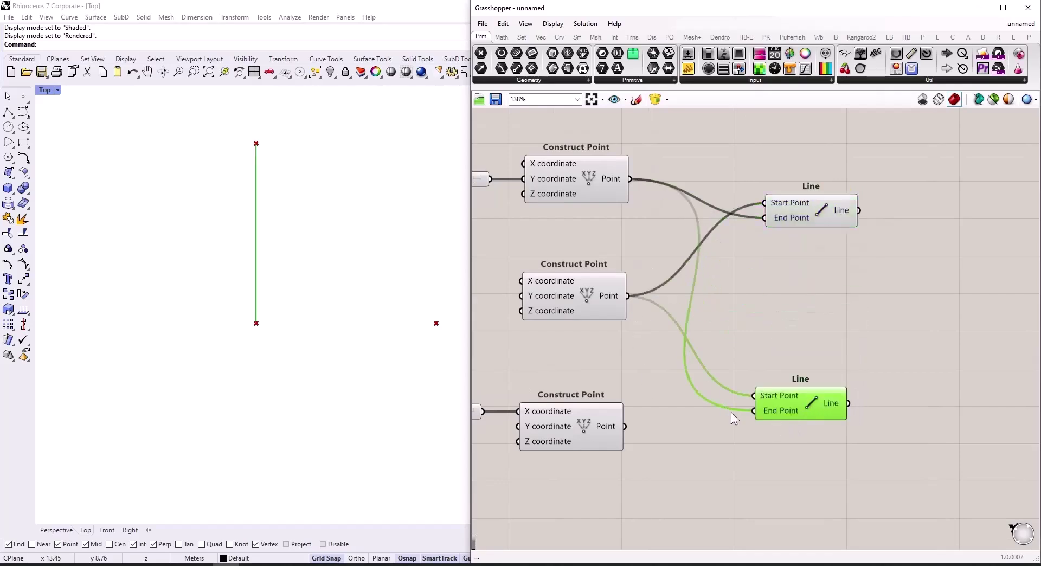
drag(624, 426, 798, 405)
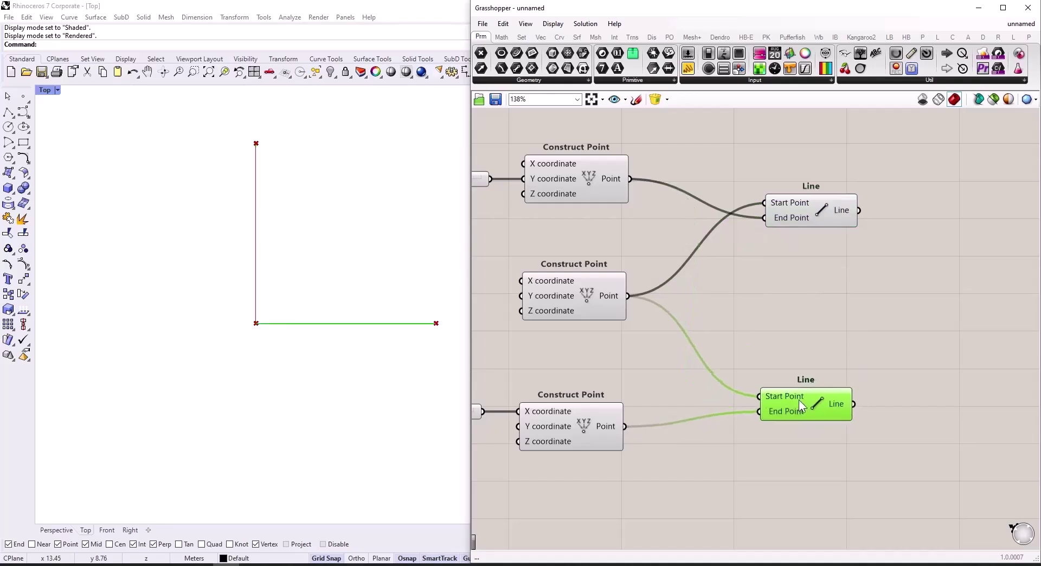
scroll(766, 401, down, 4)
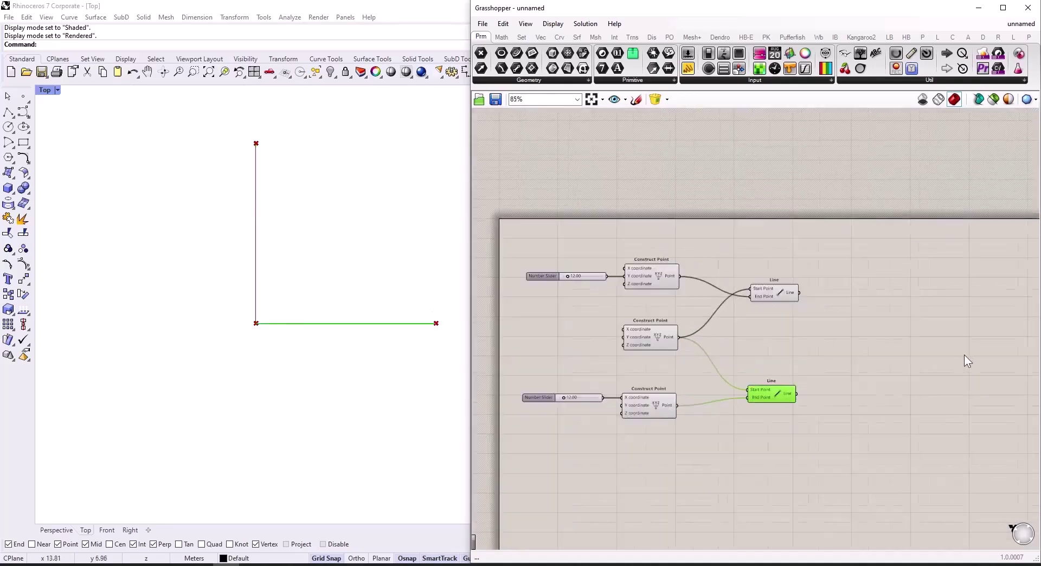
- Add a Divide Curve component and wire the upper Line output to its Curve input
scroll(890, 349, up, 6)
double_click(782, 306)
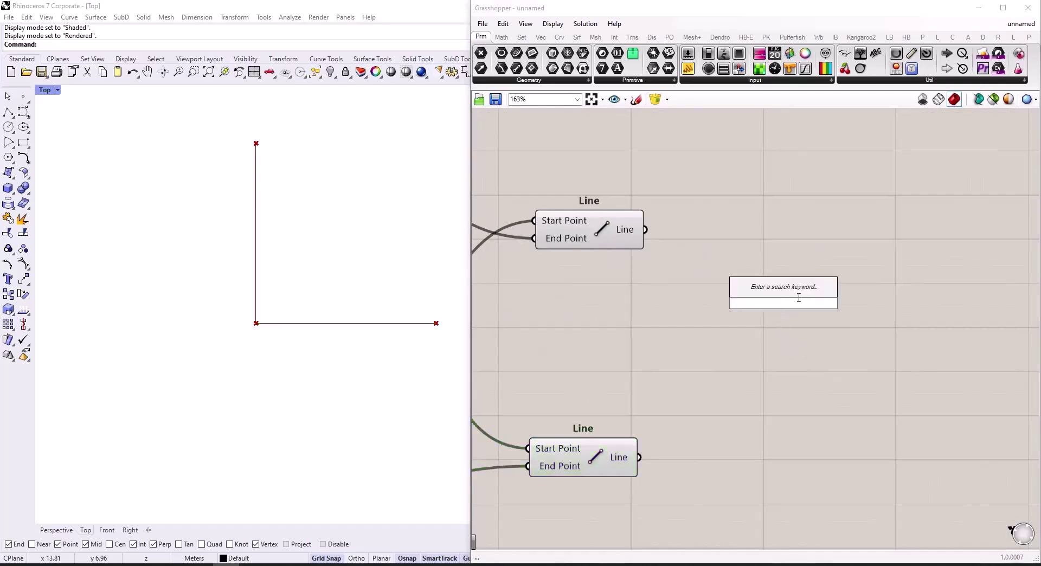
text(divi)
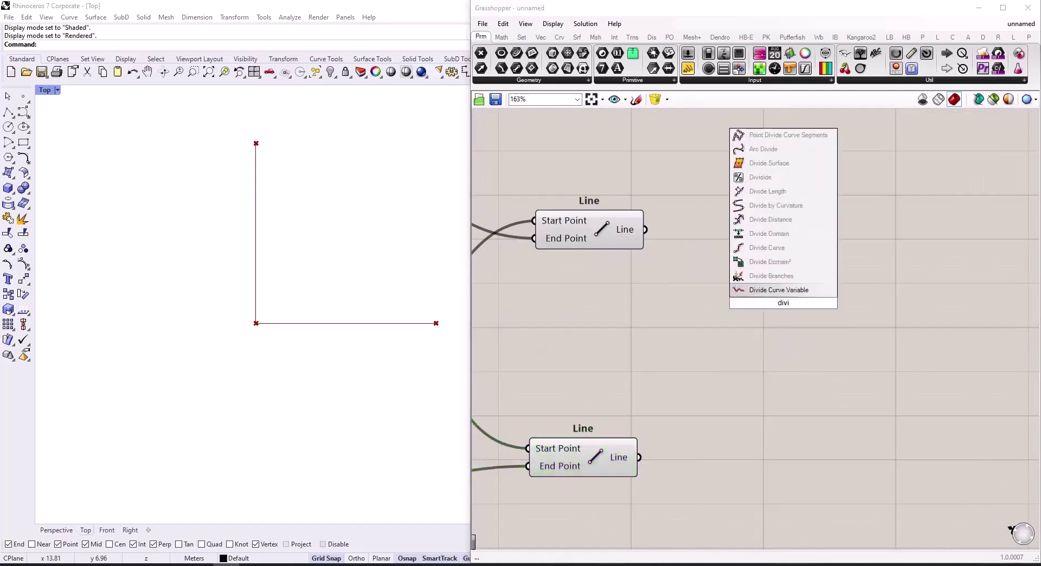
key(Up)
key(Up)
key(Up)
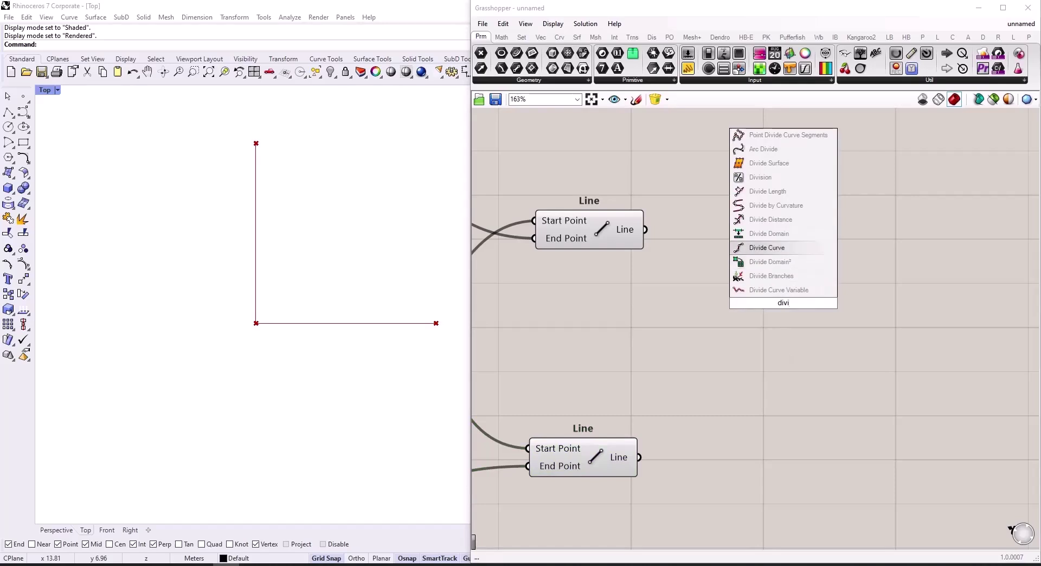
key(Return)
scroll(745, 294, up, 1)
drag(631, 220, 723, 286)
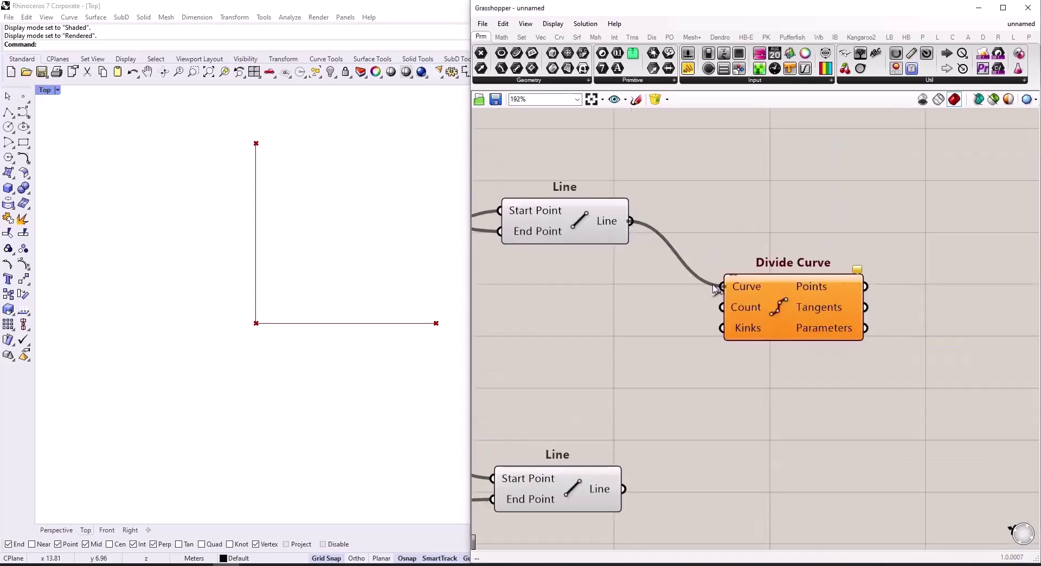
- Align Divide Curve with the upper Line, then duplicate it and feed the lower Line into the copy's Curve input
drag(781, 334, 840, 444)
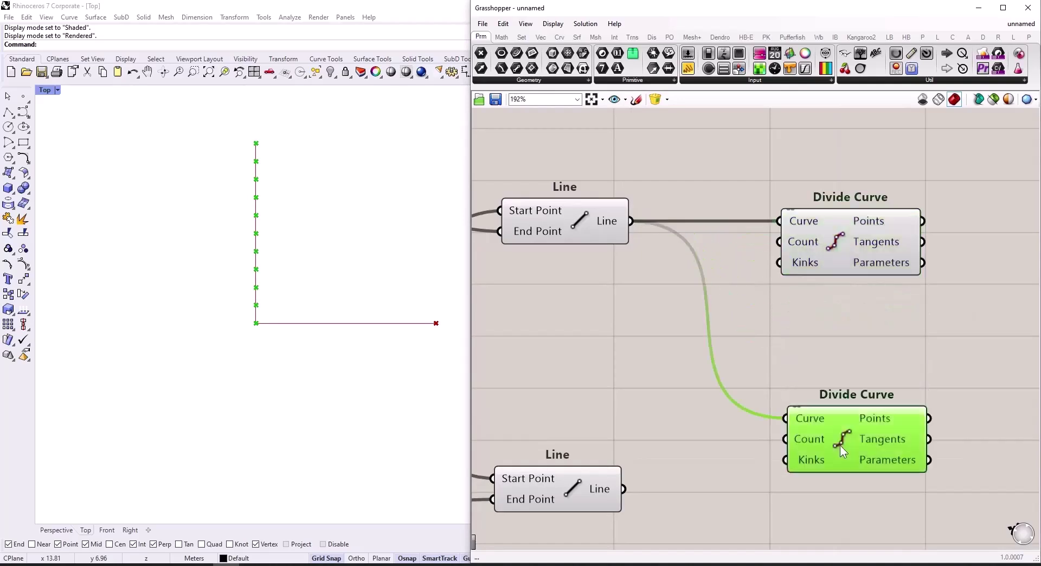
drag(621, 489, 786, 418)
drag(840, 443, 835, 513)
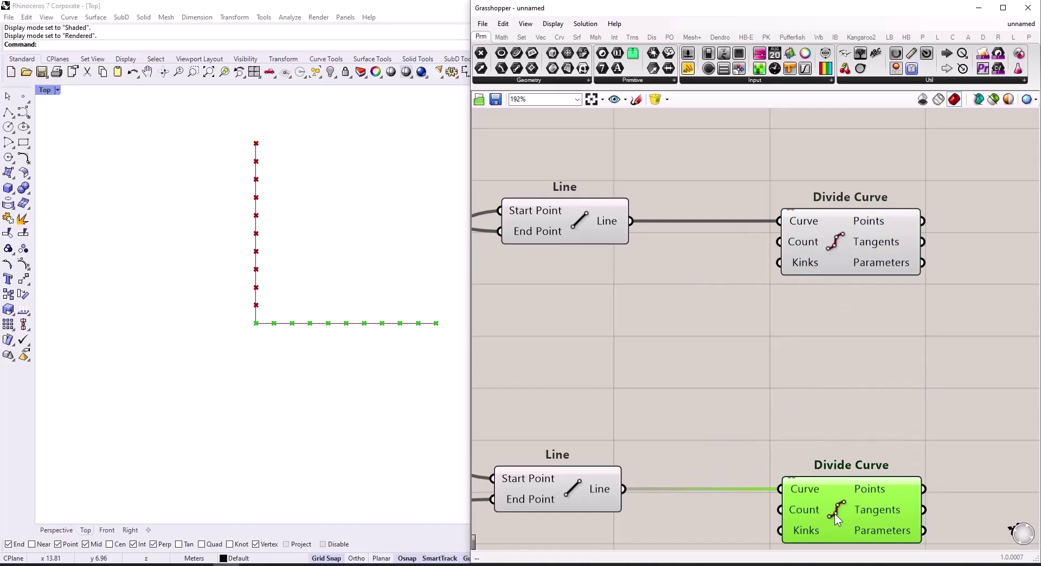
- Add an integer slider with value 12 and wire it to the Count inputs of both Divide Curve components
double_click(660, 350)
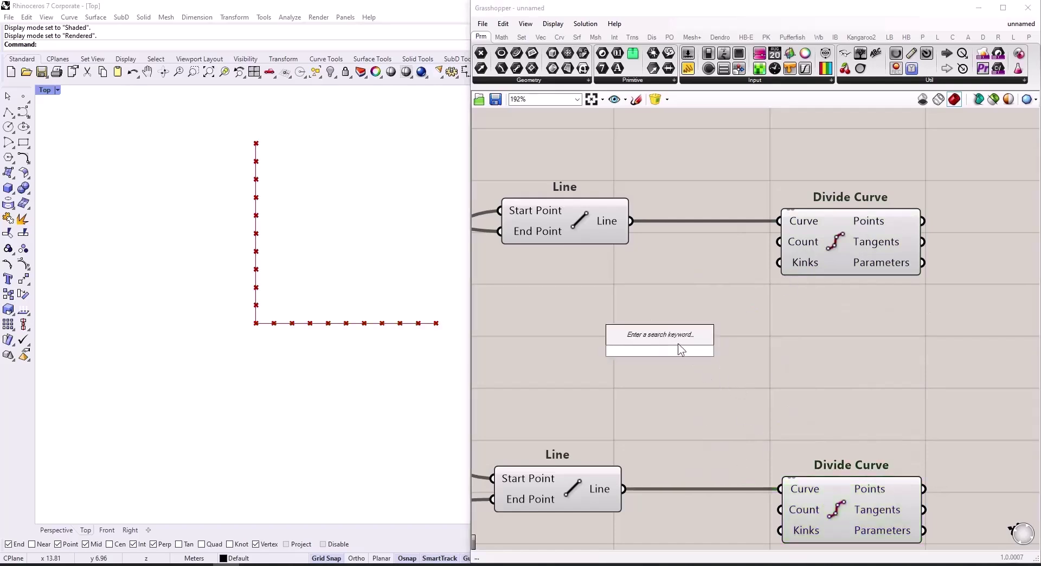
text(12)
key(Return)
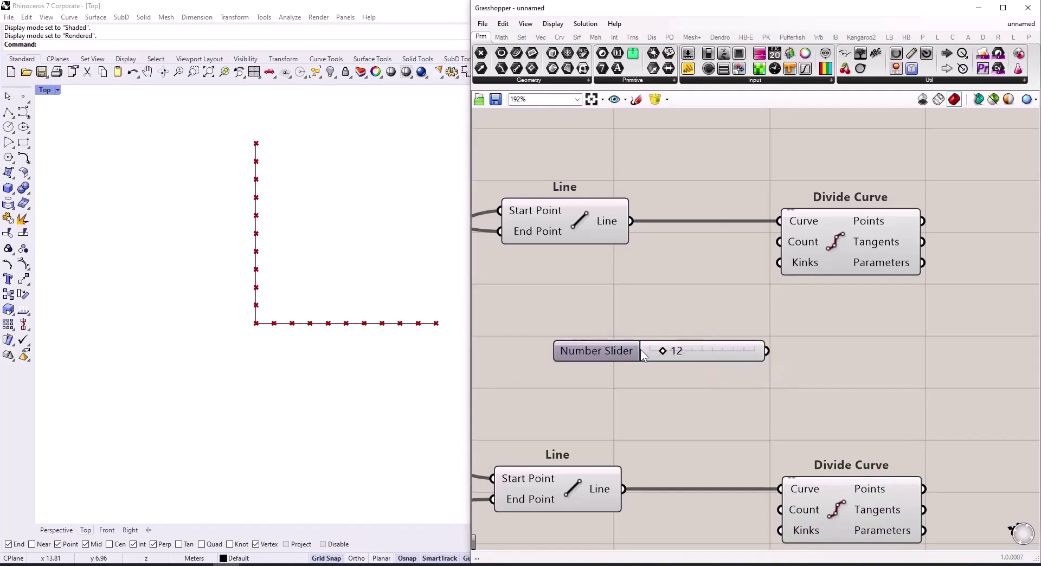
drag(605, 356, 568, 358)
drag(732, 352, 779, 242)
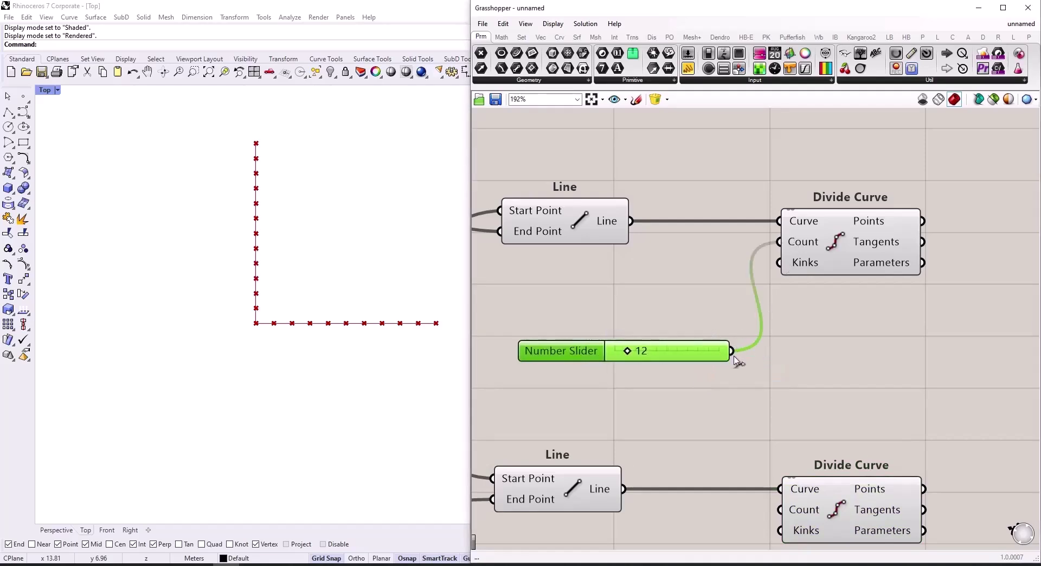
drag(732, 351, 781, 510)
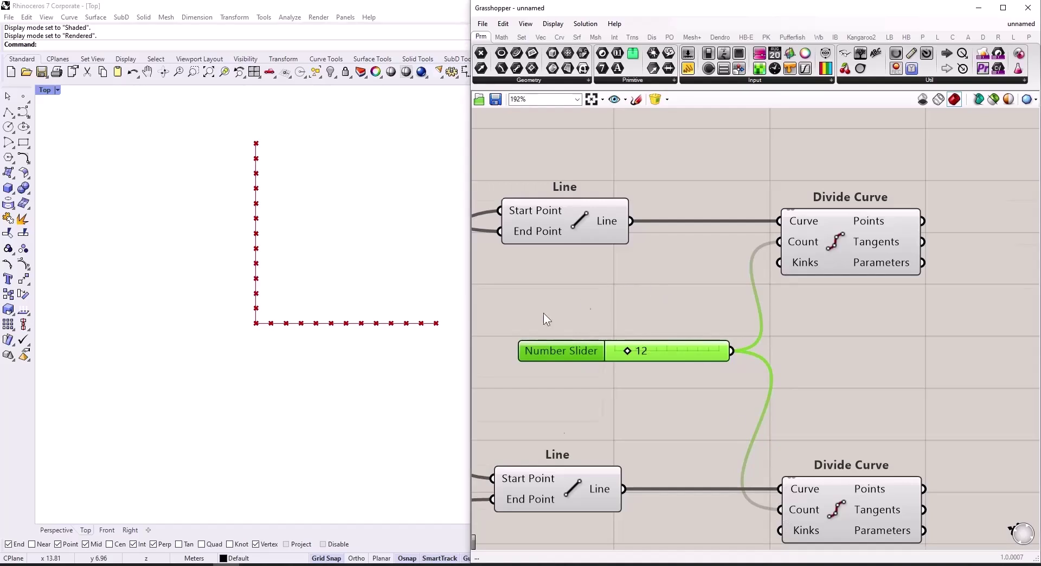
- Add a Line component with the upper Divide Curve's Points as Start Point and the lower one's Points as End Point
scroll(548, 309, down, 3)
scroll(842, 337, up, 2)
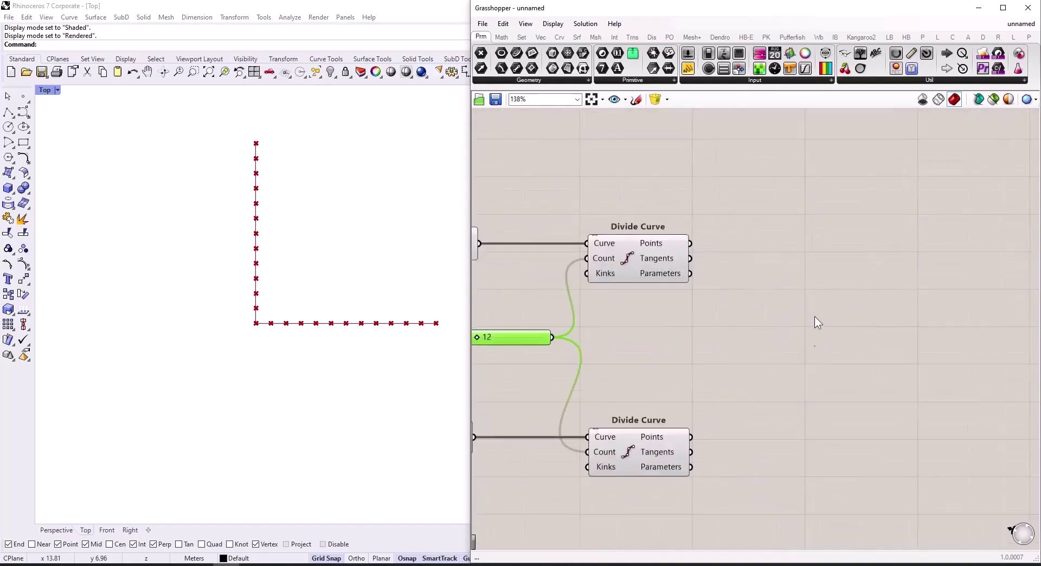
double_click(853, 335)
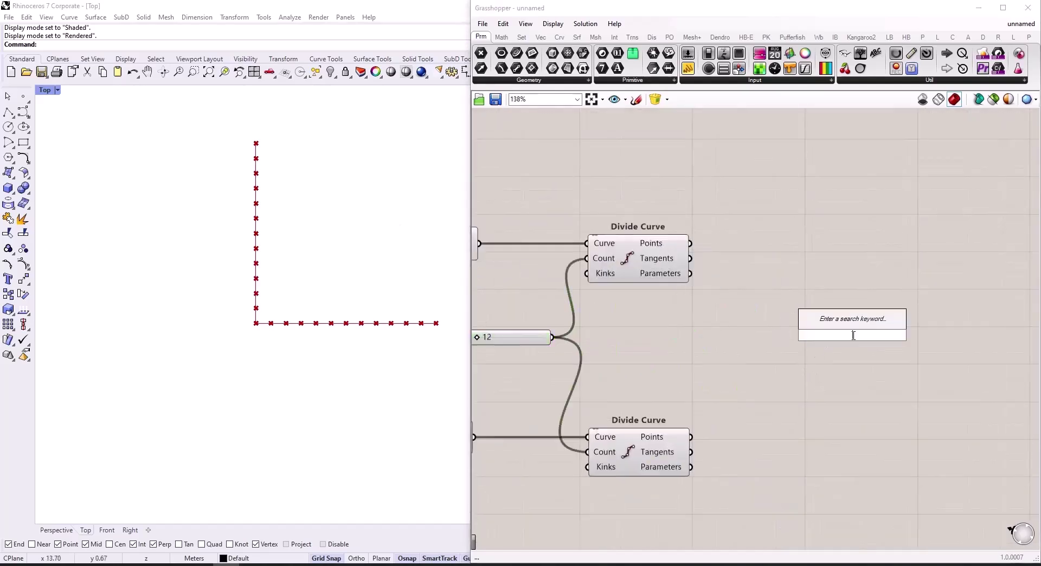
text(line)
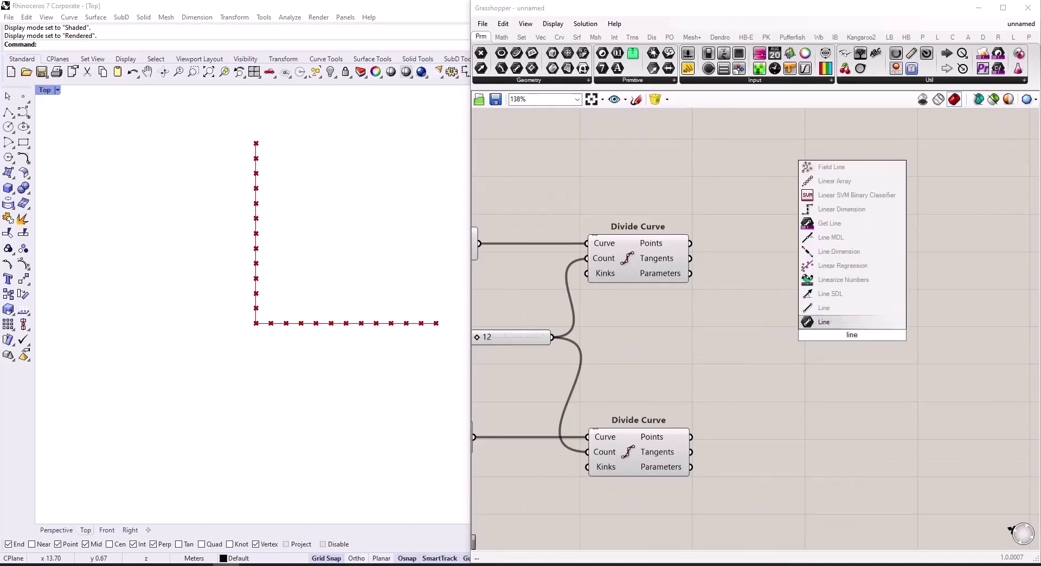
key(Return)
drag(690, 244, 805, 328)
drag(692, 437, 802, 350)
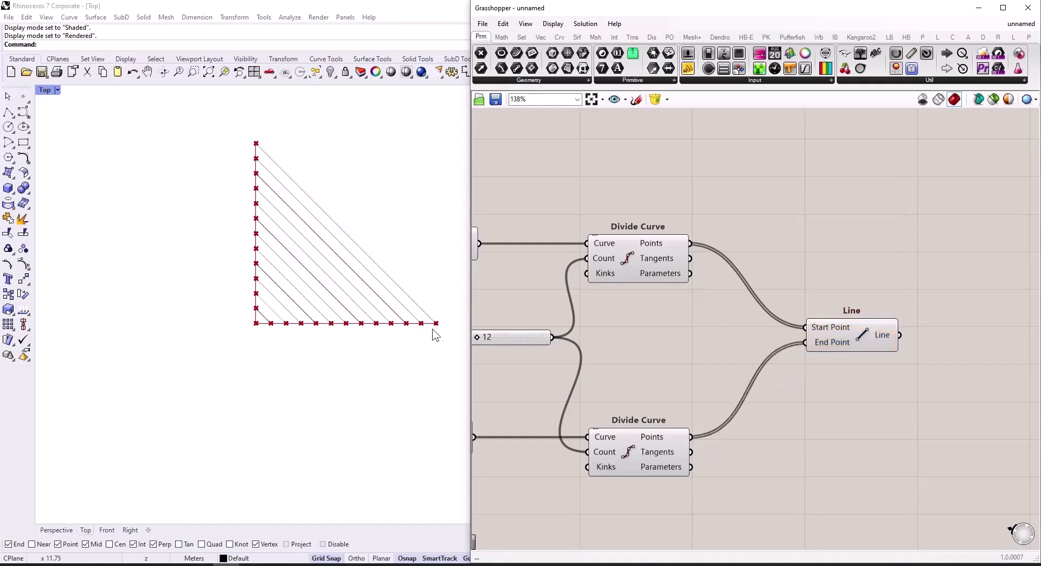
- Move the new Line component farther from the Divide Curves and add a Reverse List fed by the upper Divide Curve's Points
scroll(434, 332, up, 1)
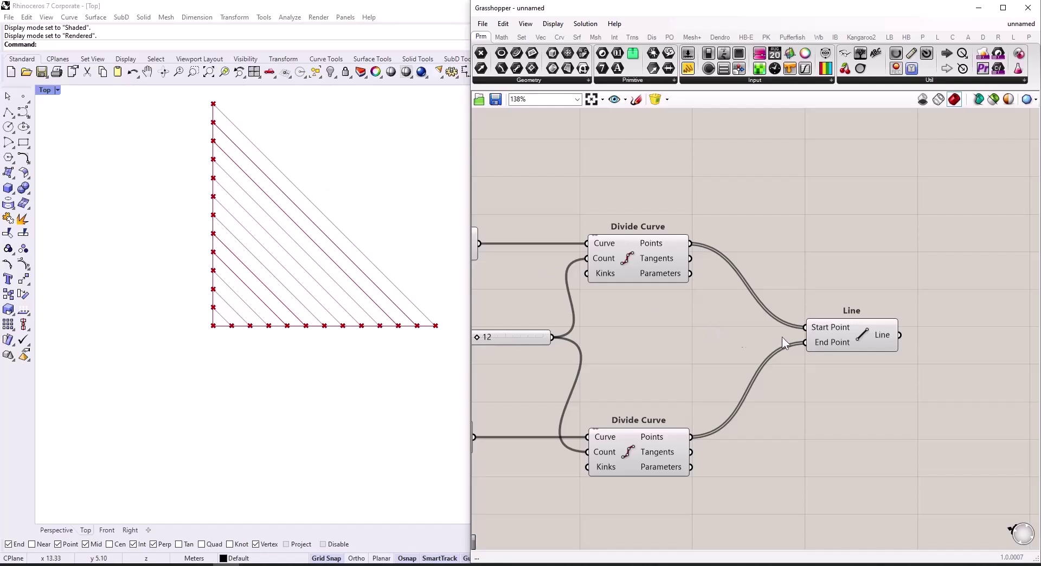
drag(813, 334, 872, 358)
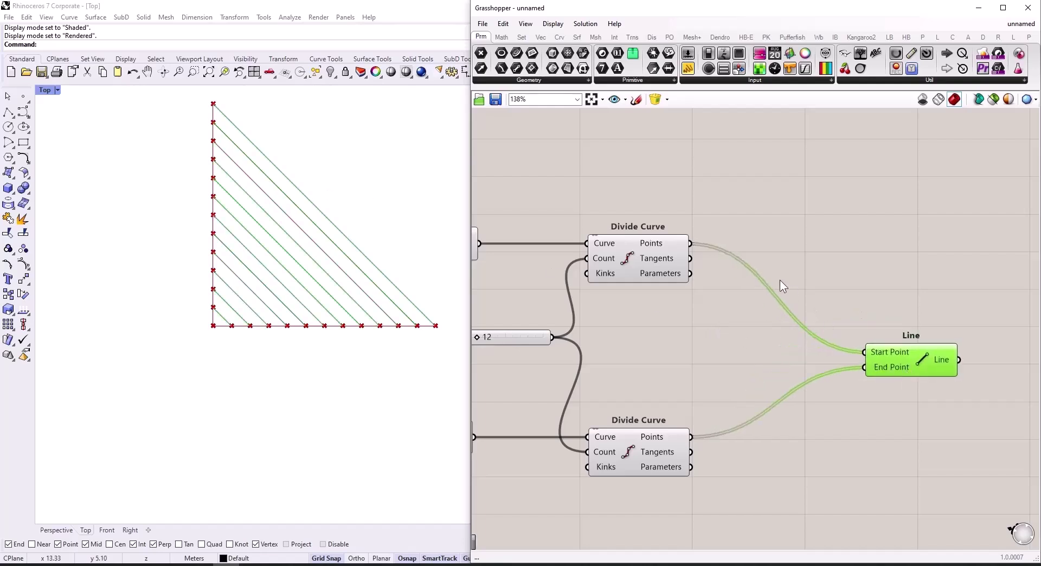
click(644, 271)
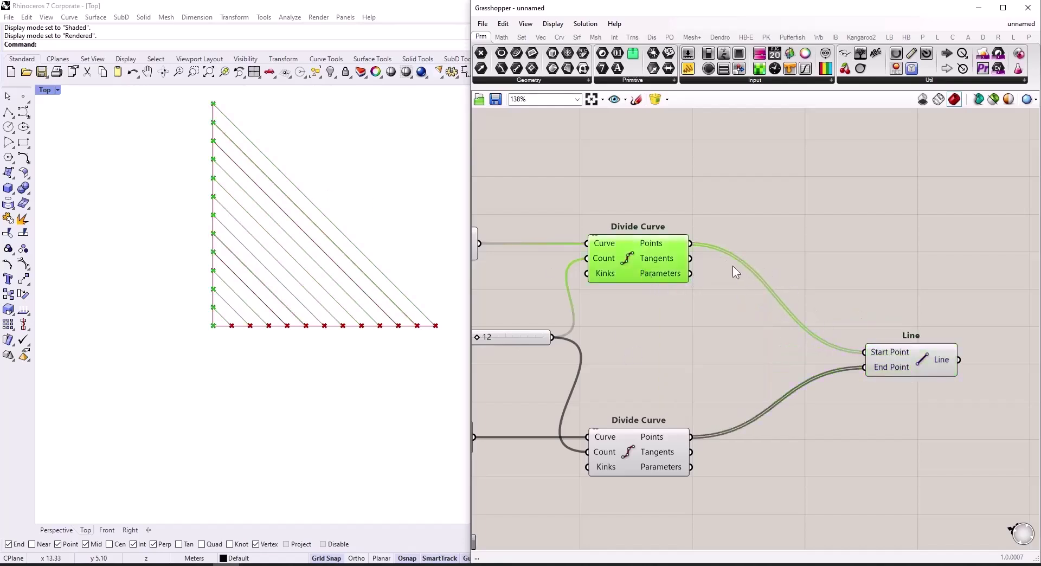
double_click(757, 230)
text(reve)
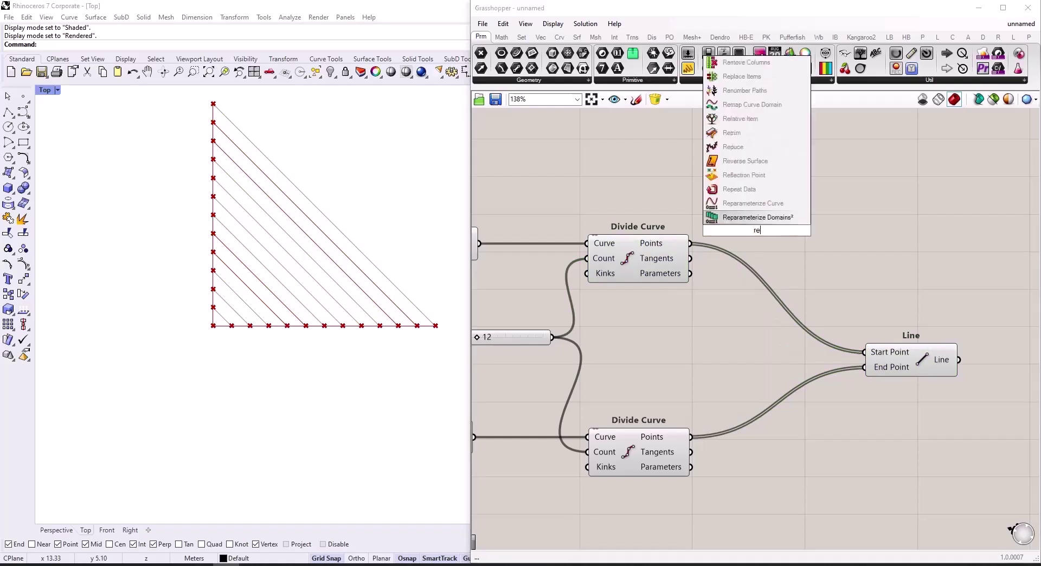
key(Up)
key(Up)
key(Up)
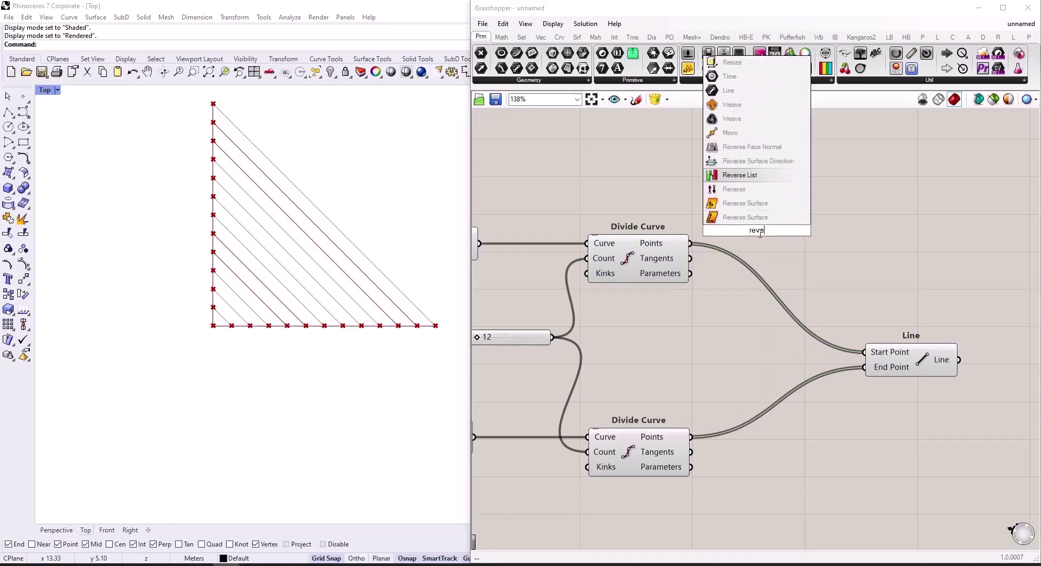
key(Return)
drag(693, 244, 725, 230)
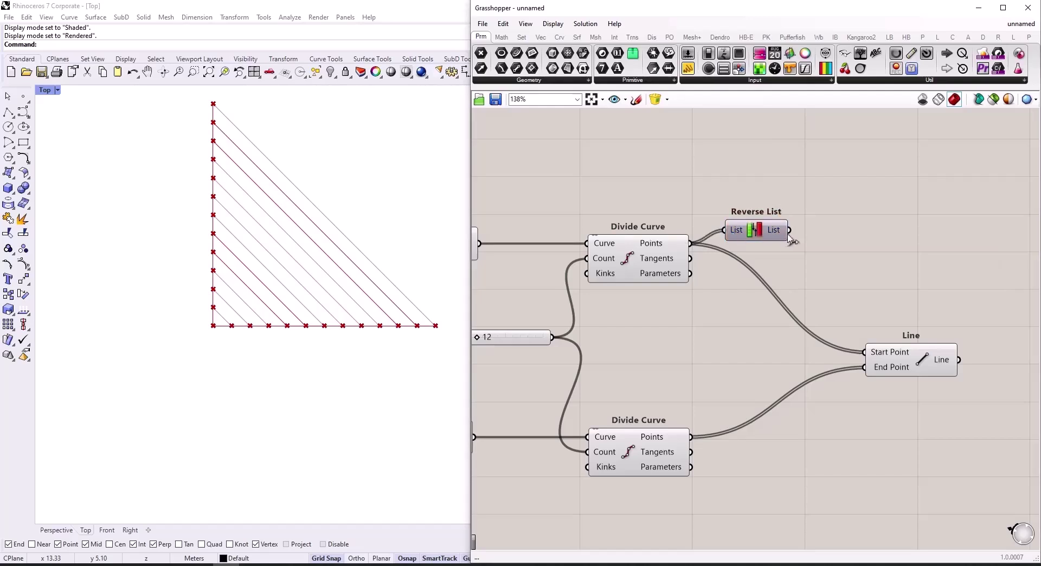
- Replace the new Line's Start Point input with the Reverse List output and align Reverse List with the upper Divide Curve
drag(789, 230, 876, 338)
scroll(679, 295, down, 2)
scroll(679, 299, down, 1)
drag(728, 260, 750, 269)
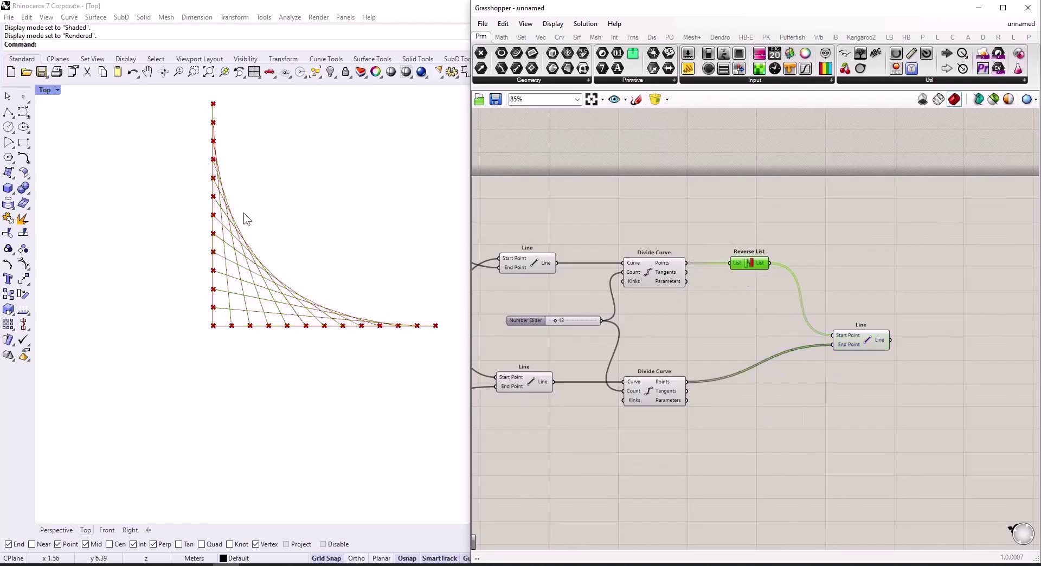
- Add a Mirror component after the connecting Line component and wire the Line output to its Geometry input
scroll(623, 331, down, 3)
scroll(623, 331, up, 6)
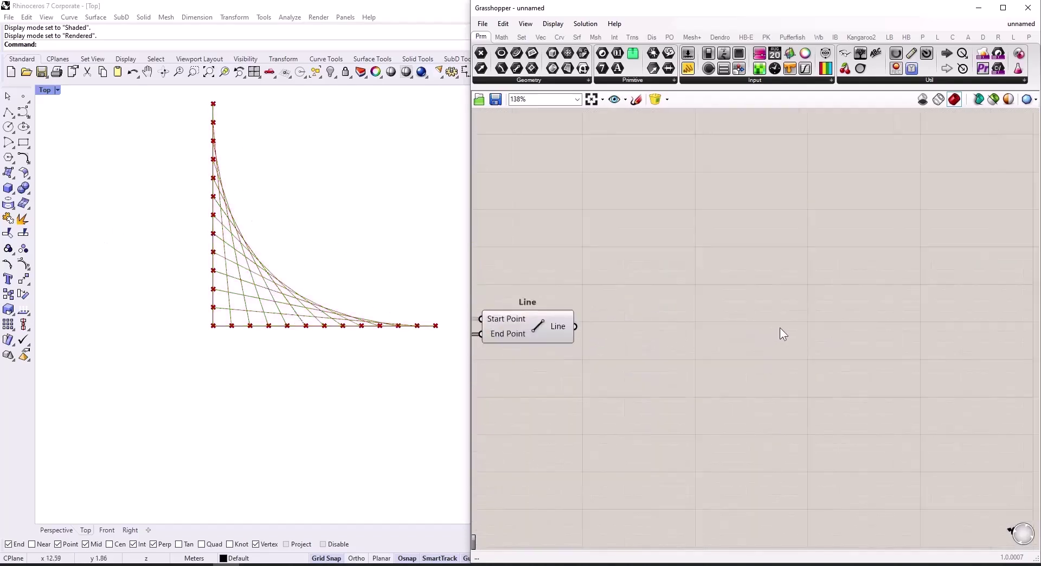
double_click(764, 332)
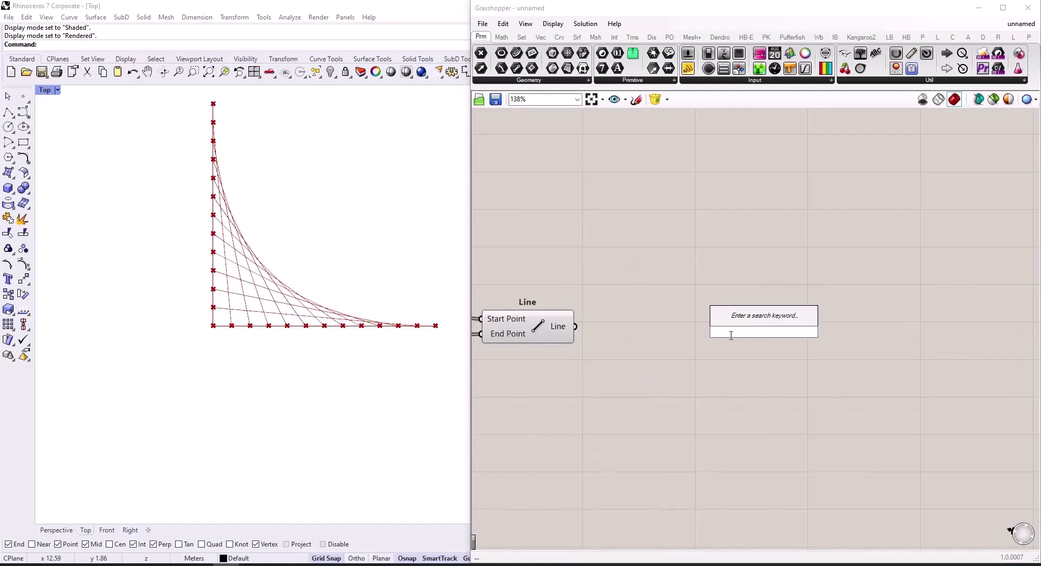
text(mirr)
key(Return)
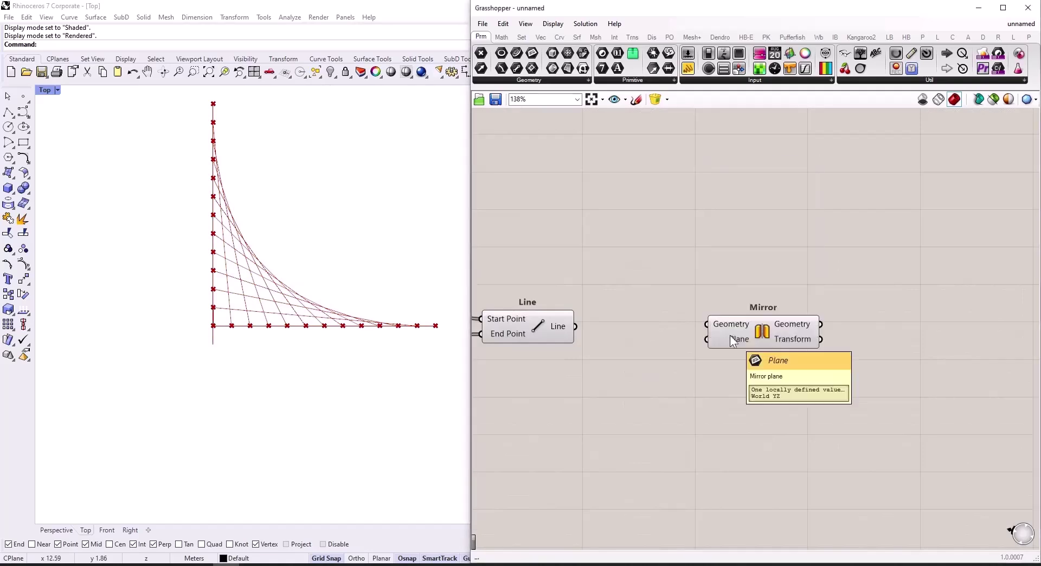
drag(576, 326, 706, 326)
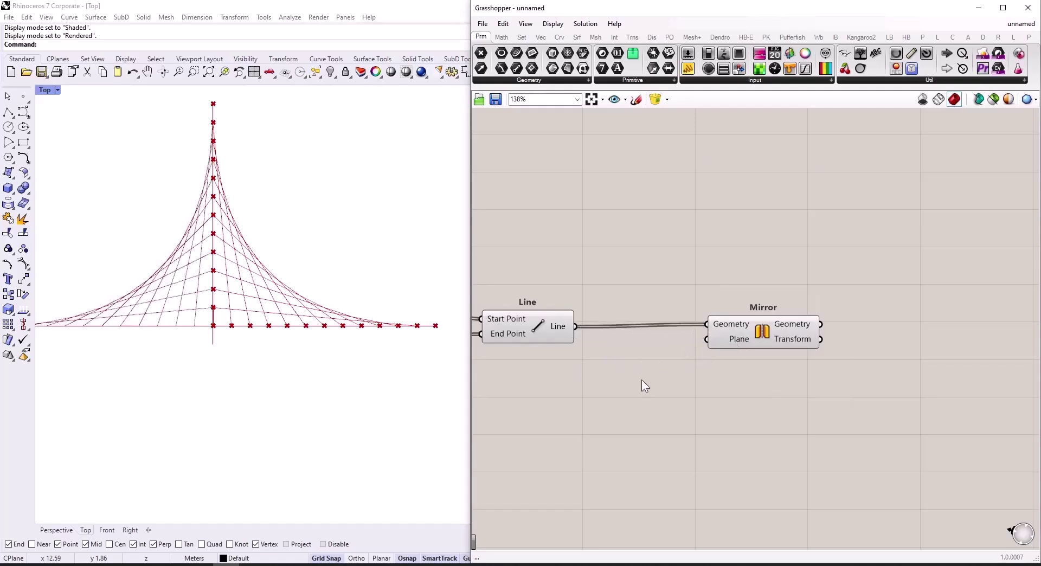
- Add a YZ Plane component and wire it to the Mirror's Plane input
double_click(634, 366)
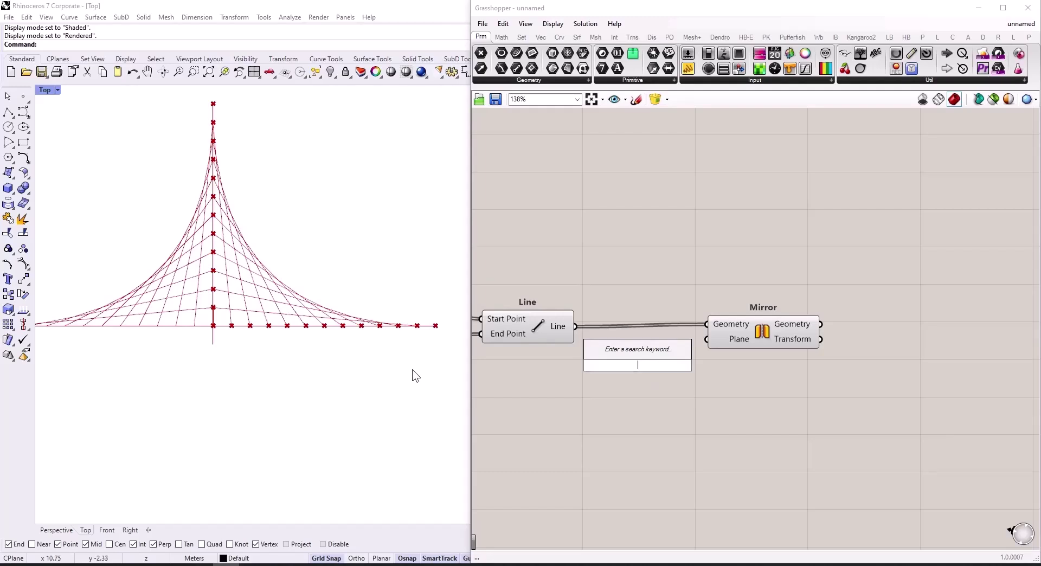
text(yz)
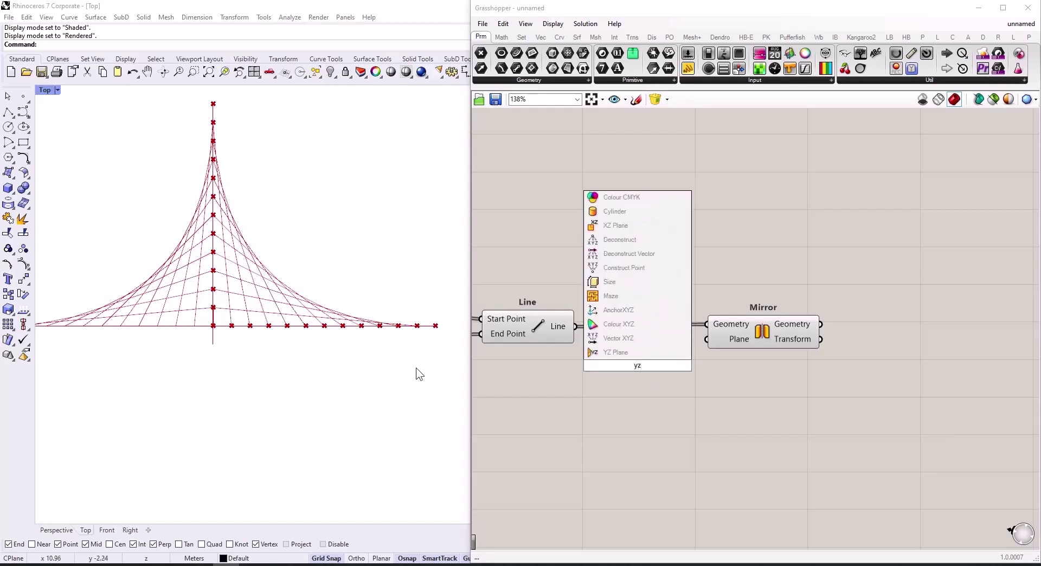
key(Return)
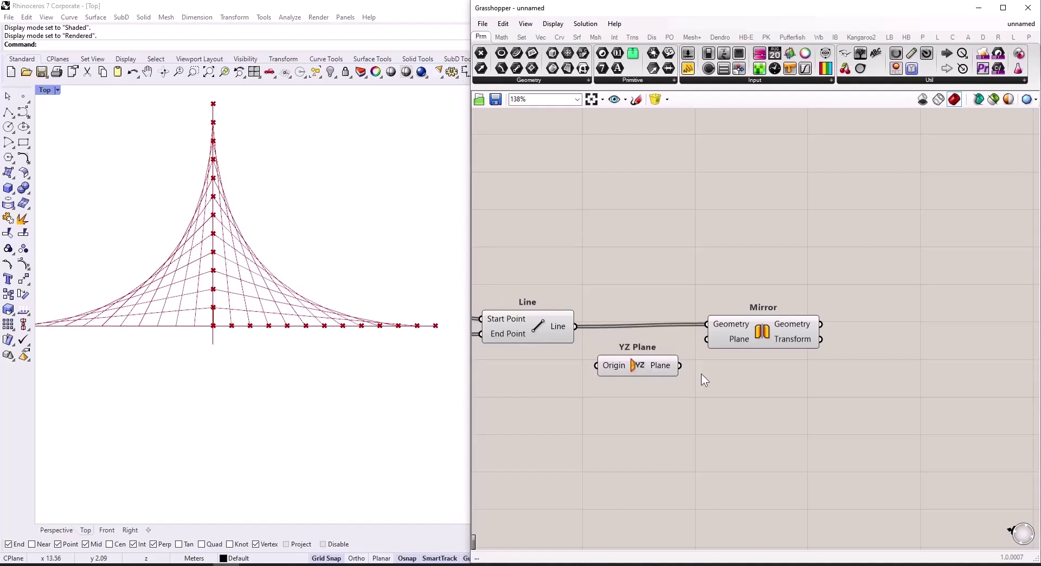
drag(680, 366, 707, 339)
- Add a second Mirror component below the first and wire the first Mirror's Geometry output to its Geometry input
scroll(764, 274, down, 4)
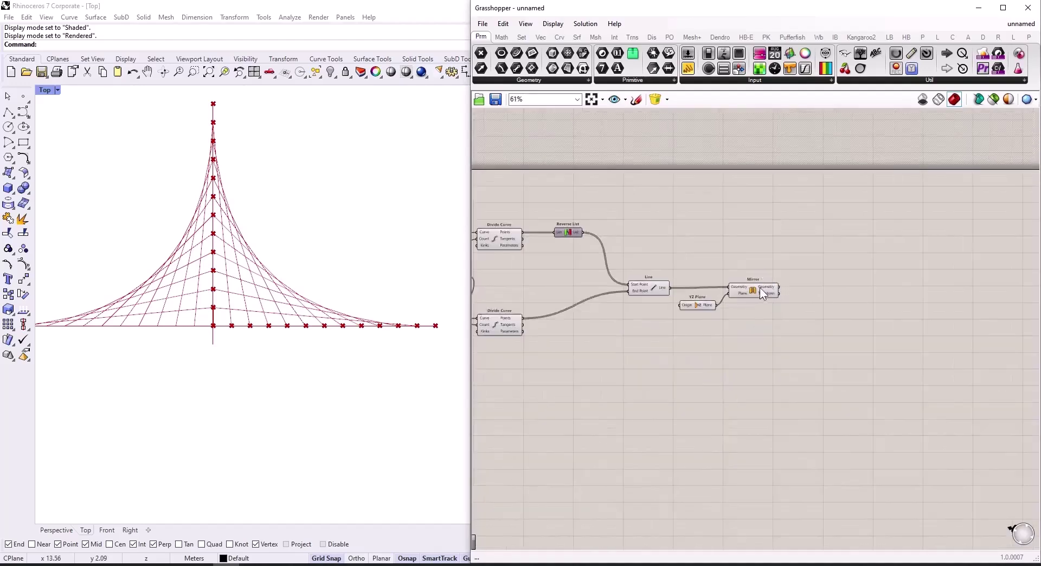
double_click(719, 365)
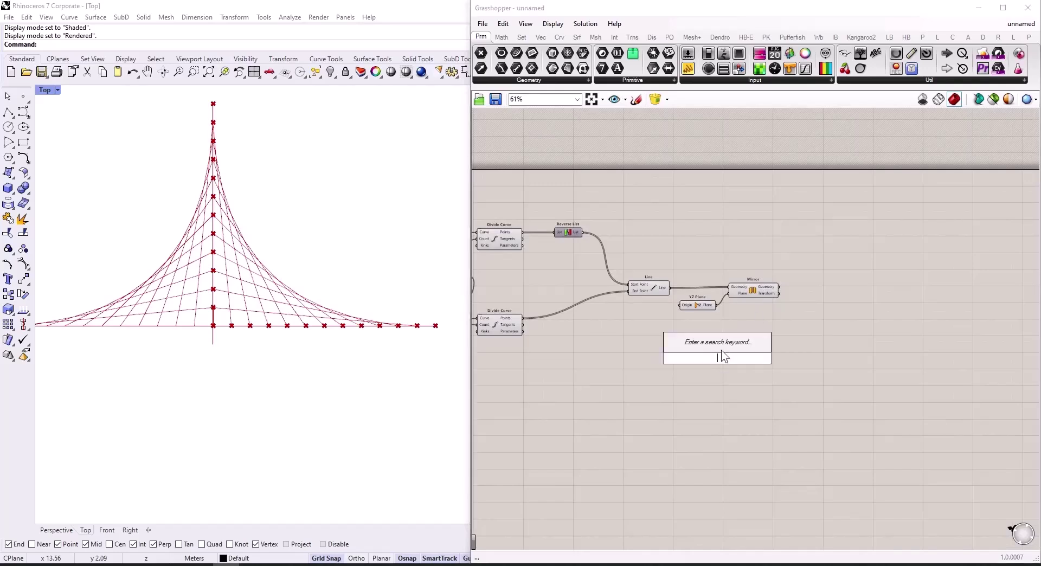
text(mirr)
key(Return)
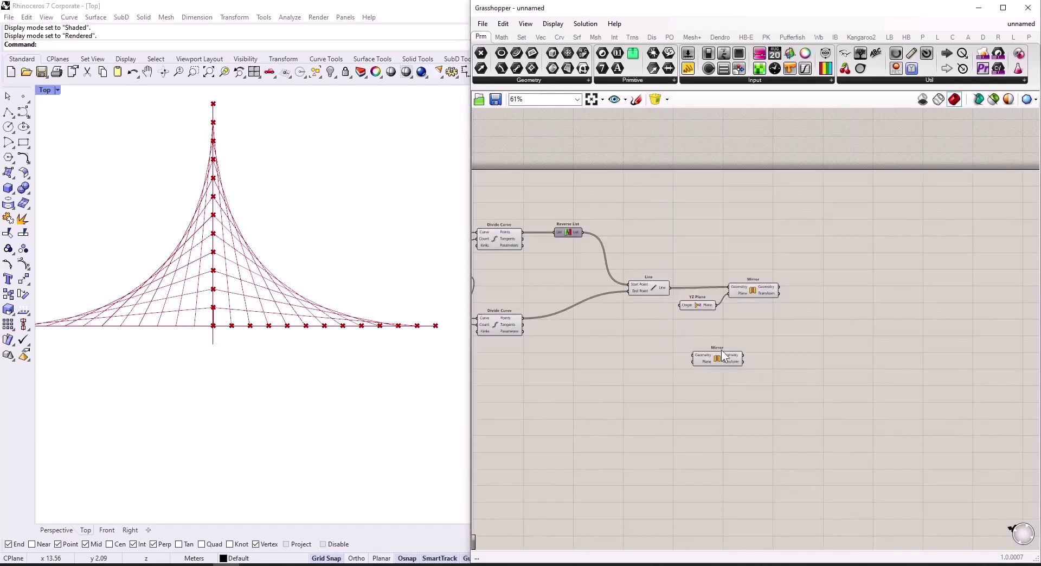
scroll(796, 356, up, 3)
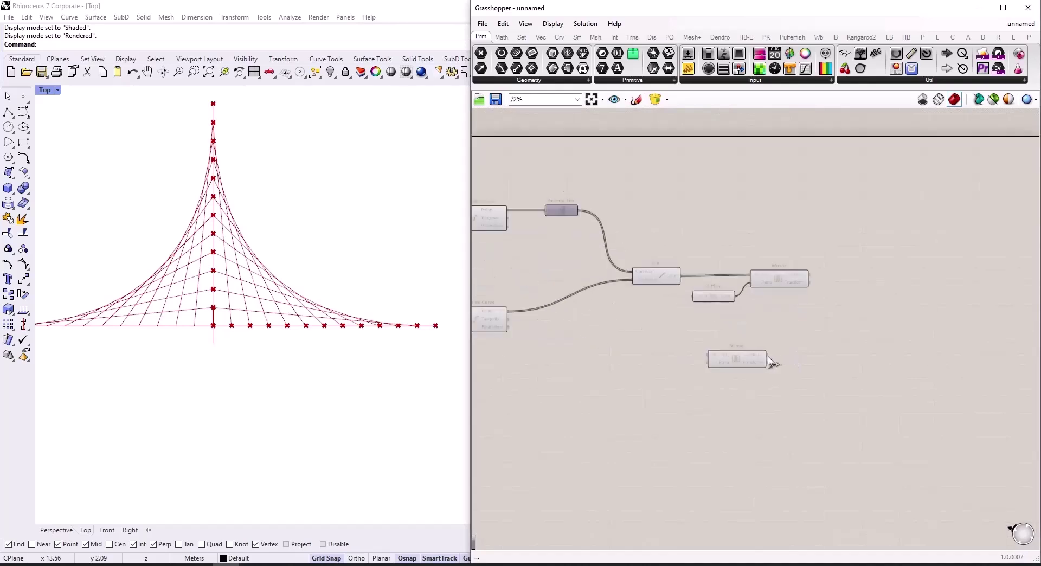
drag(750, 361, 860, 351)
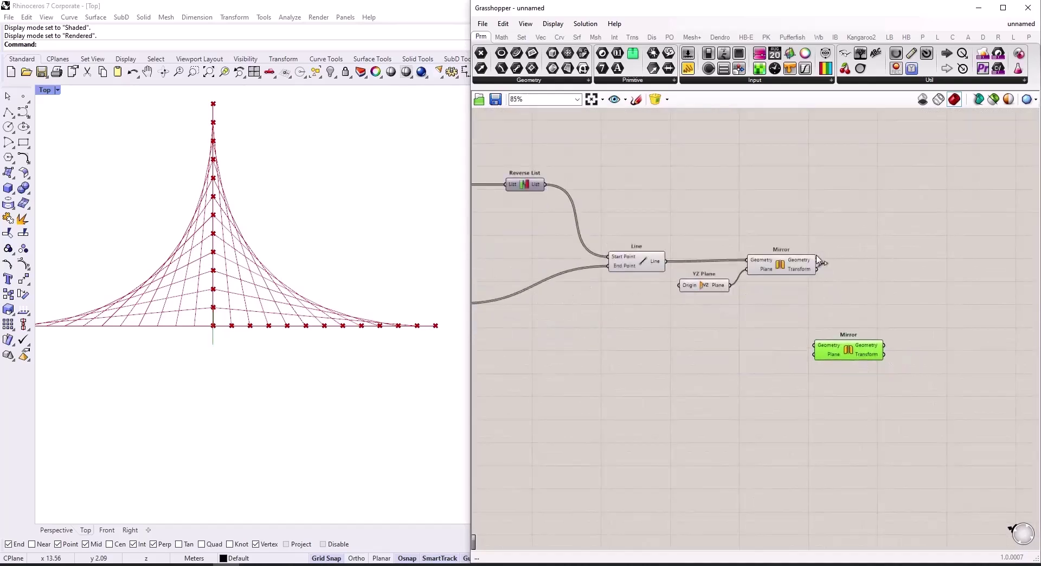
drag(818, 261, 895, 357)
- Wire the connecting Line's output as an additional source into the second Mirror's Geometry input
click(643, 271)
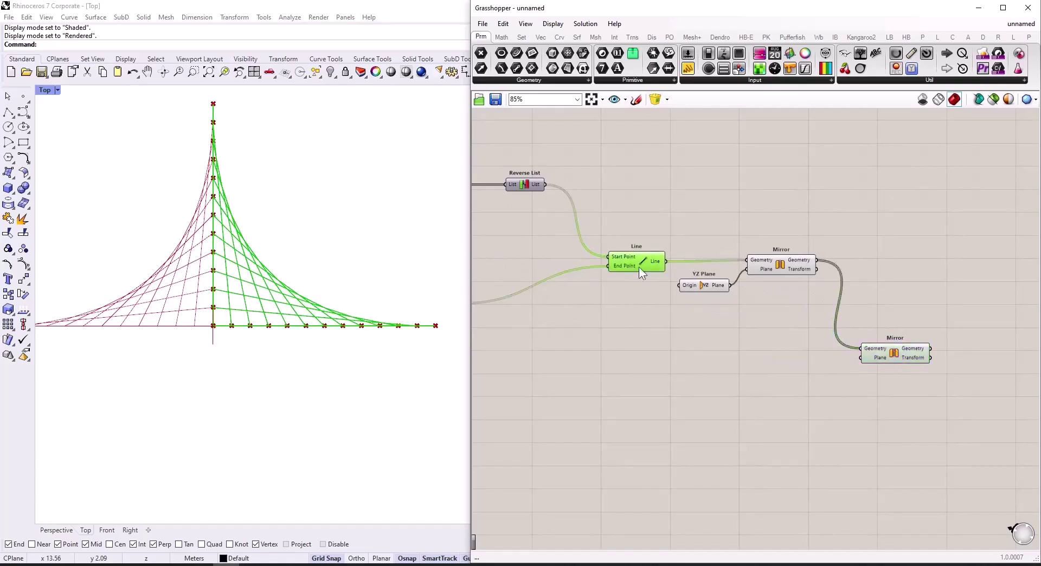
shift+drag(666, 262, 856, 352)
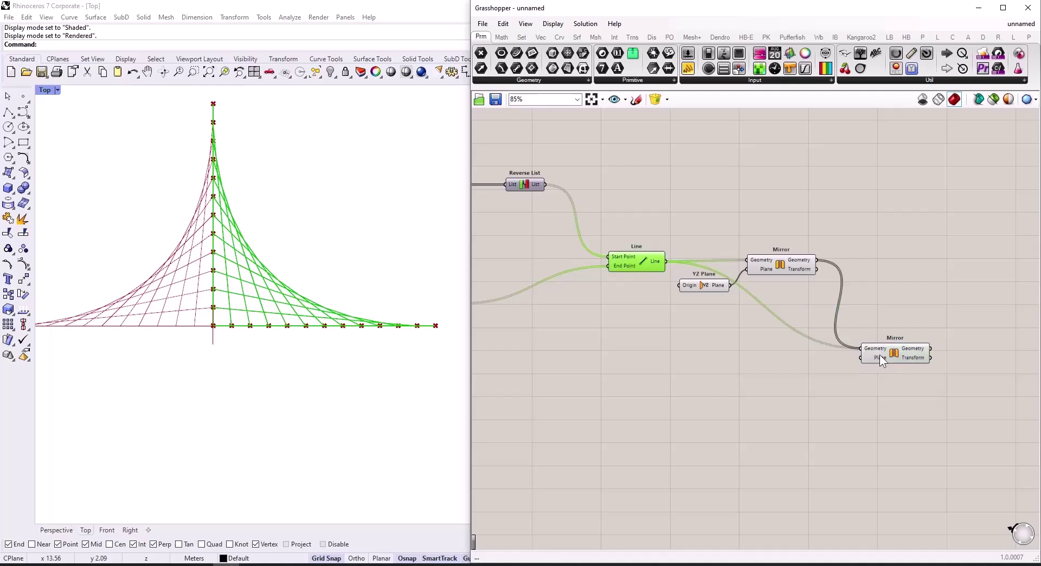
ctrl+click(630, 257)
click(630, 257)
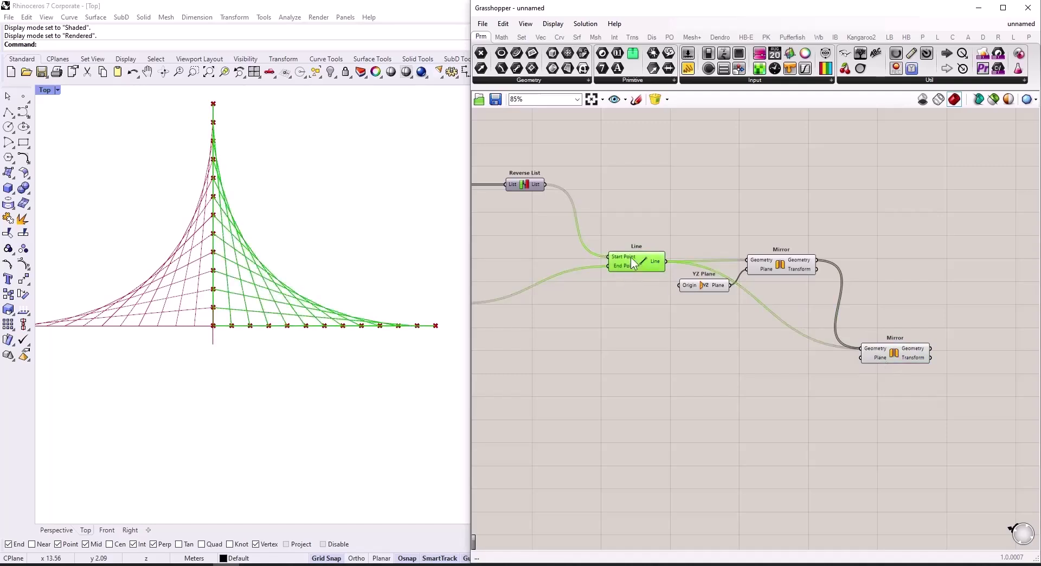
click(774, 266)
- Add an XZ Plane component and wire it to the second Mirror's Plane input
scroll(875, 361, up, 3)
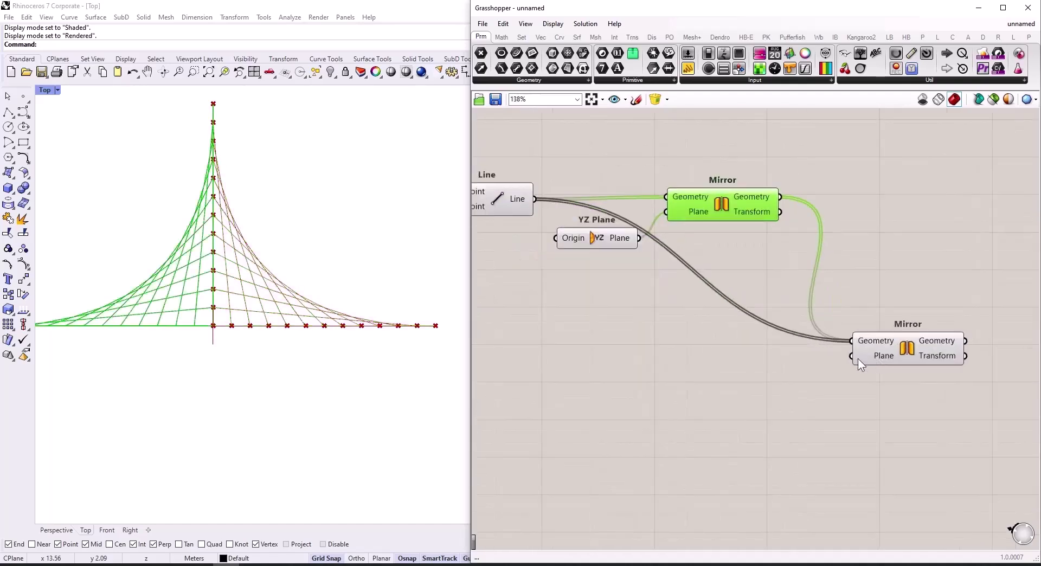
double_click(757, 369)
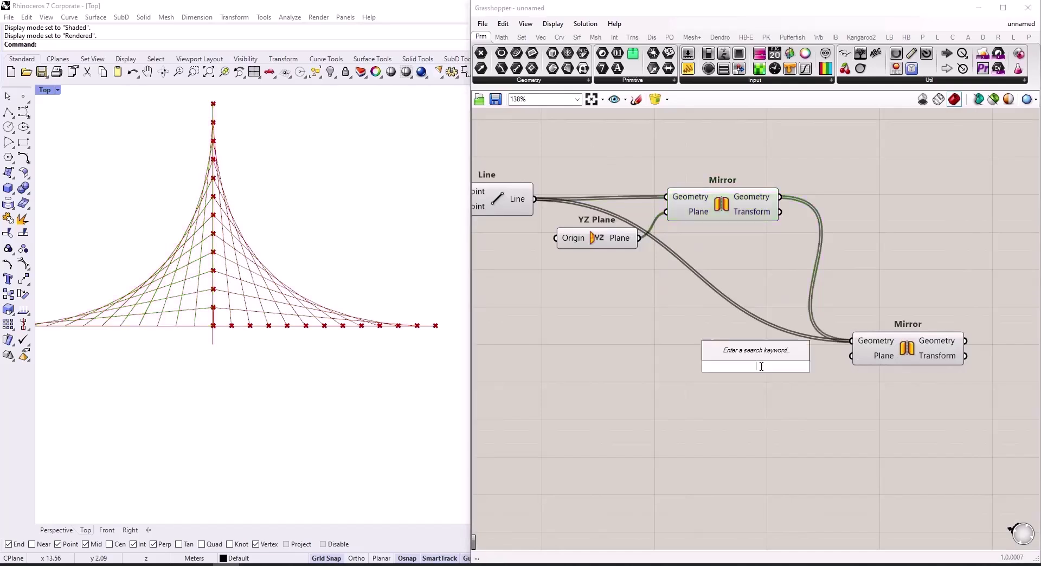
text(xz)
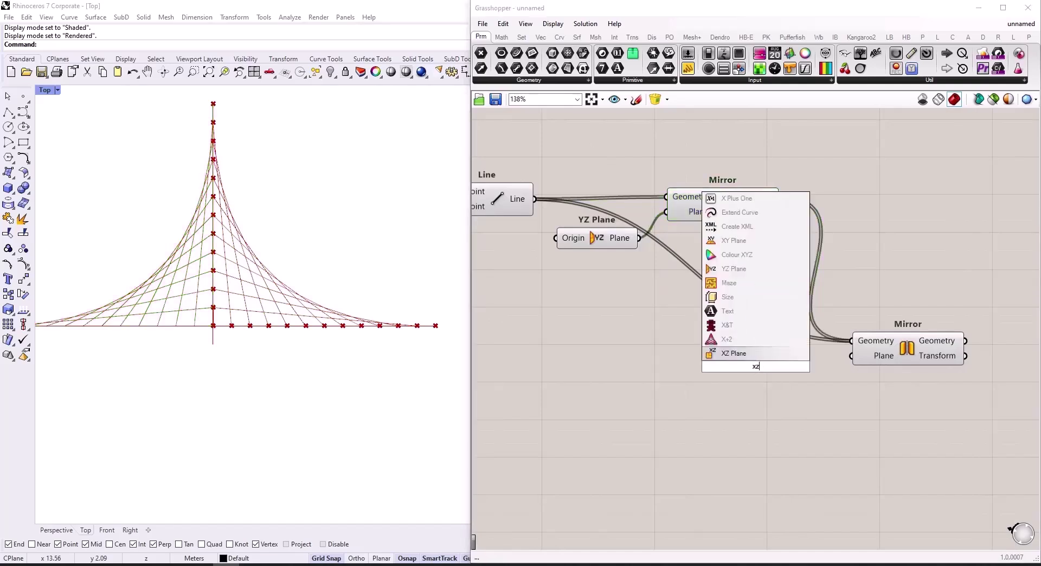
key(Return)
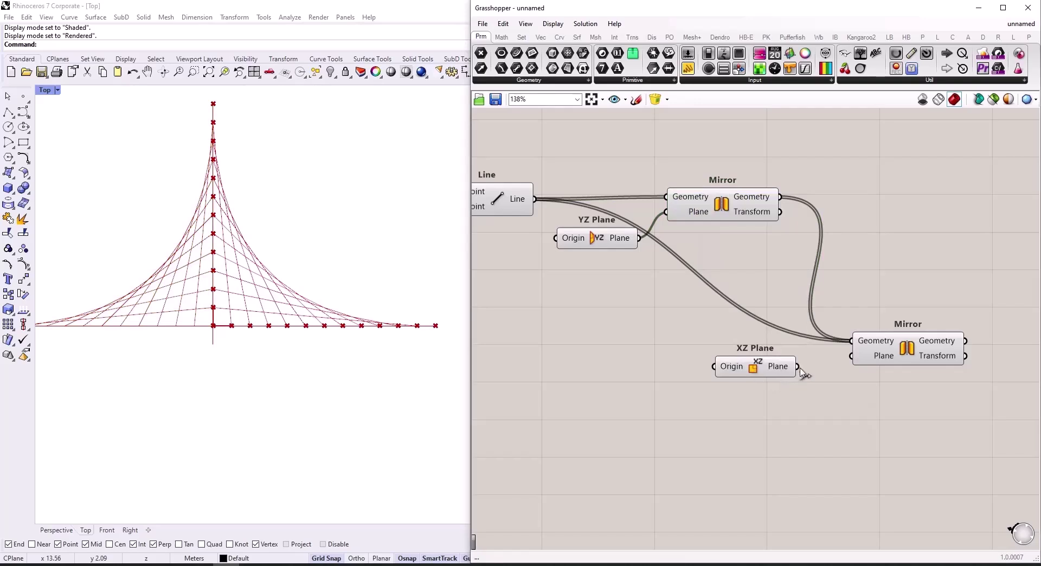
drag(796, 366, 866, 363)
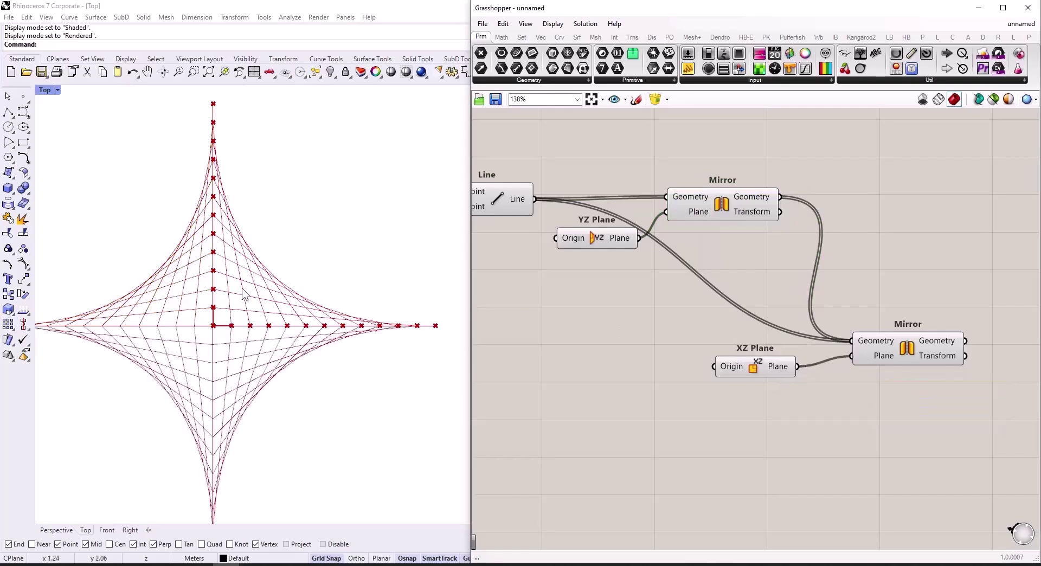
- Turn off the preview of all components from the input sliders through both Divide Curves
scroll(335, 317, down, 3)
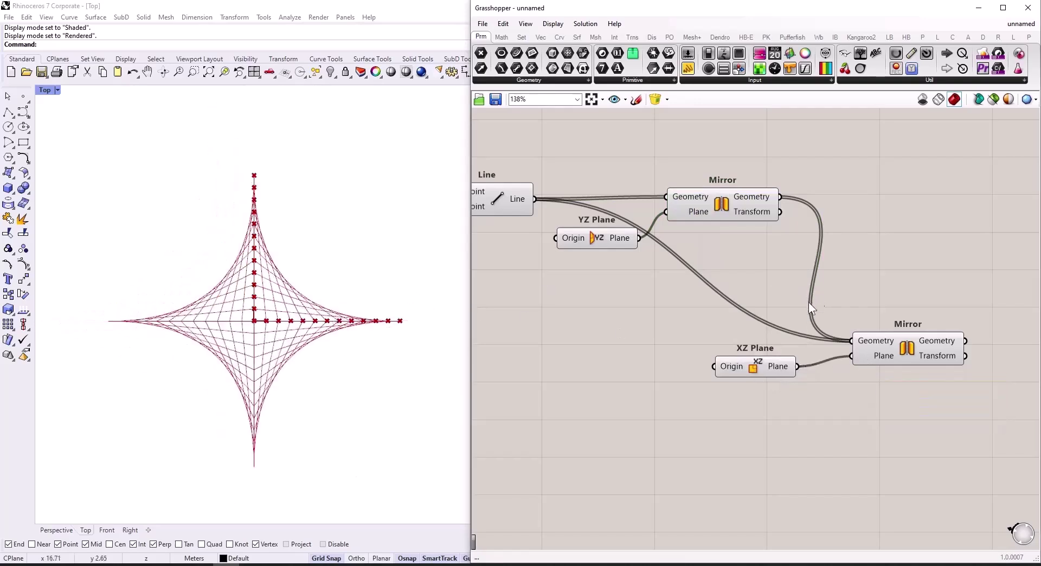
scroll(790, 324, down, 3)
scroll(857, 299, down, 3)
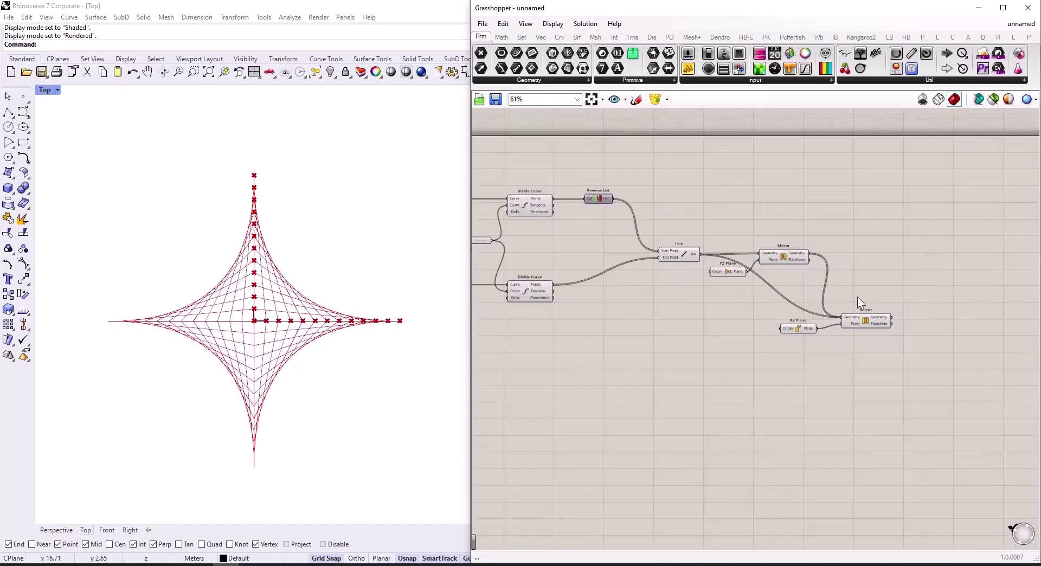
scroll(818, 302, down, 5)
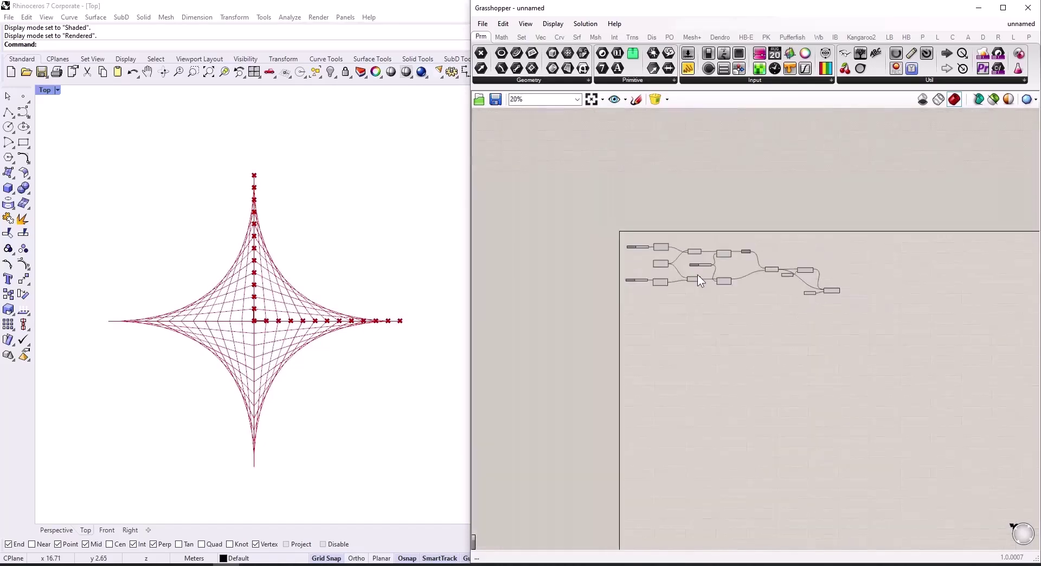
scroll(702, 274, up, 3)
drag(760, 168, 533, 405)
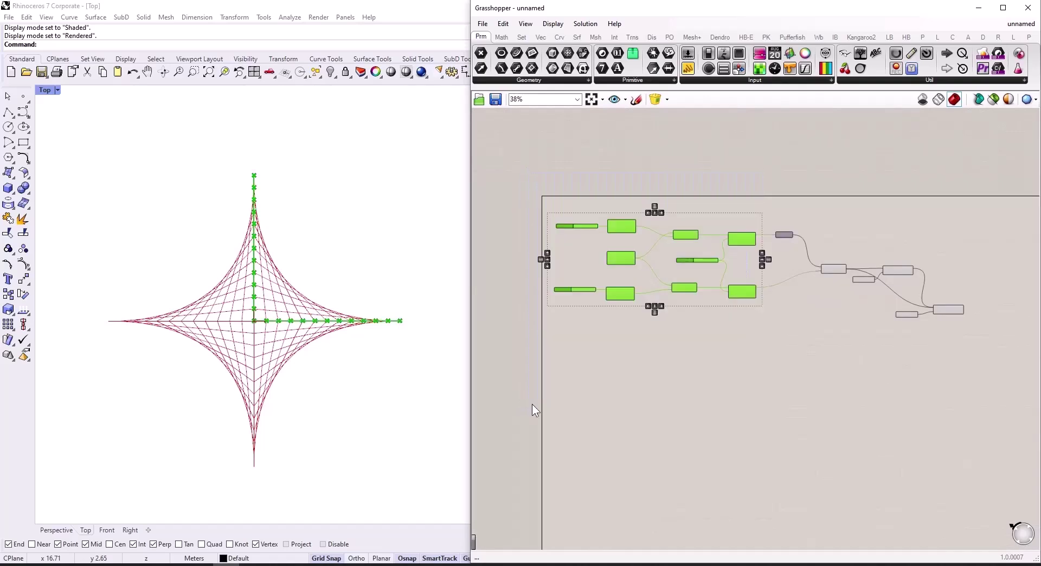
key(ctrl+q)
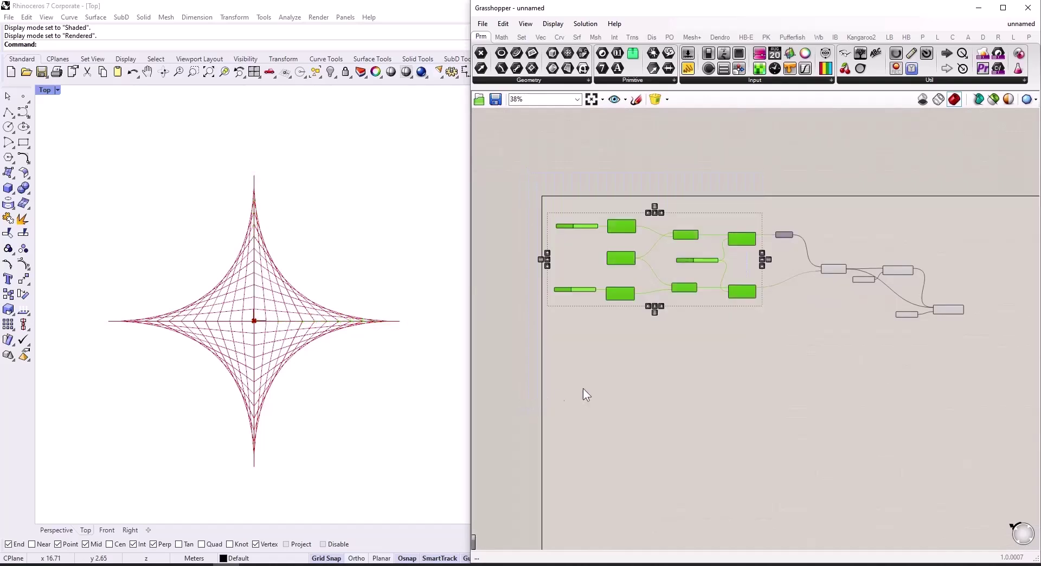
click(745, 350)
- Turn off the preview of the YZ Plane and XZ Plane components
scroll(807, 300, up, 5)
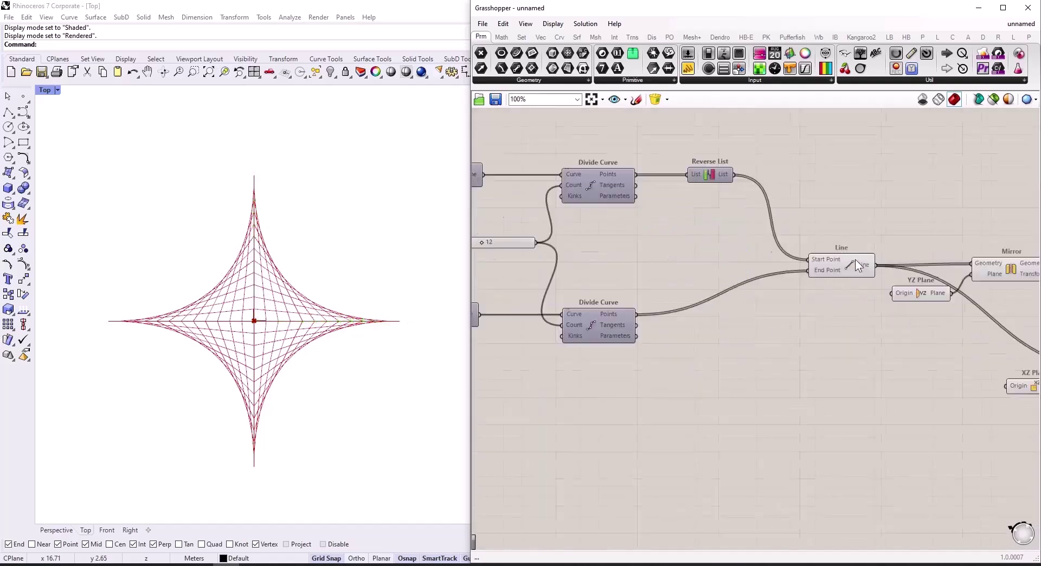
scroll(824, 310, down, 4)
scroll(874, 290, up, 3)
click(875, 290)
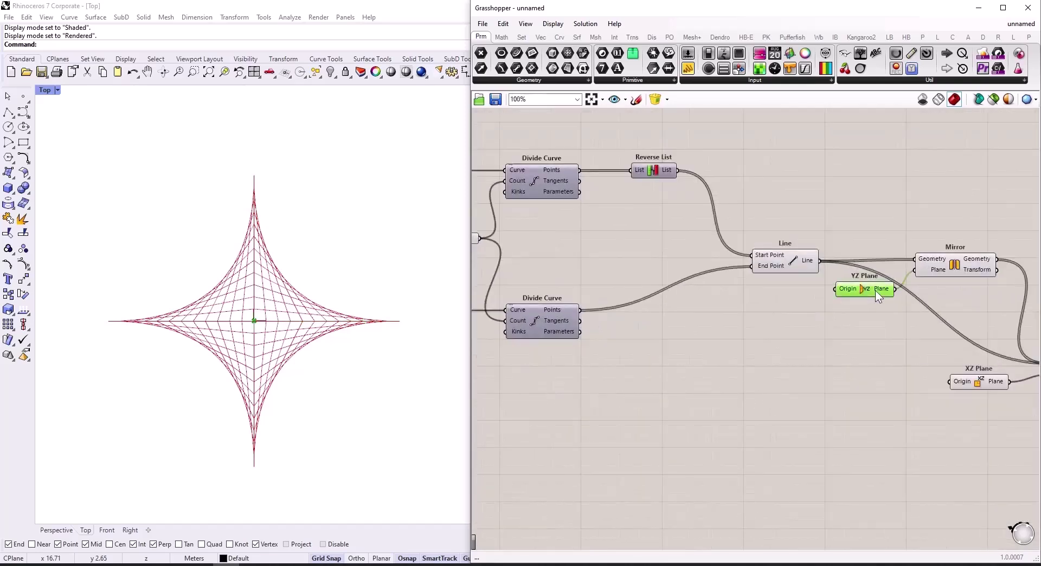
click(978, 382)
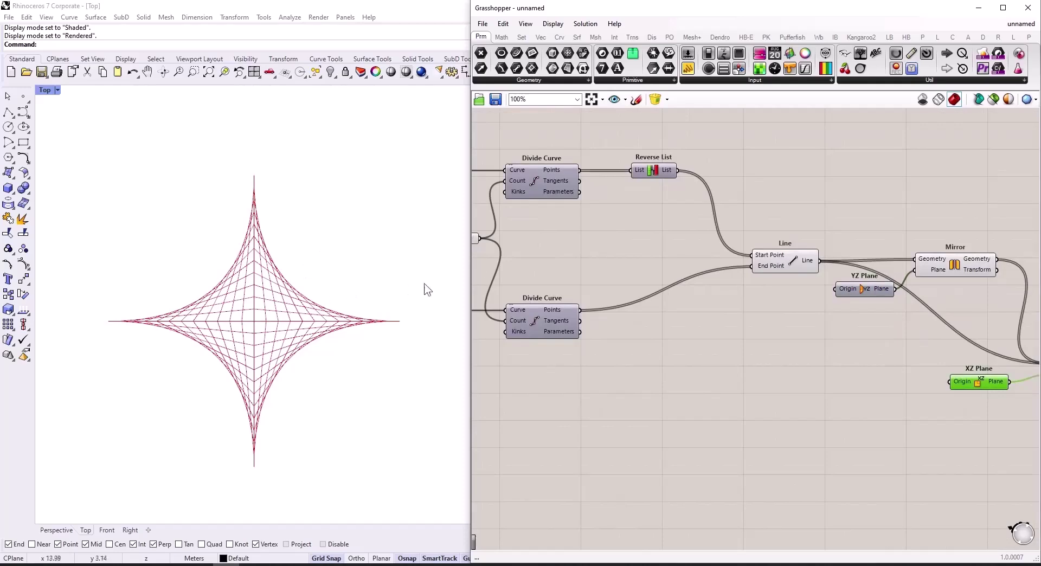
- Set the number slider feeding both Divide Curve counts to 23
scroll(603, 230, down, 5)
scroll(583, 254, up, 4)
scroll(578, 252, up, 5)
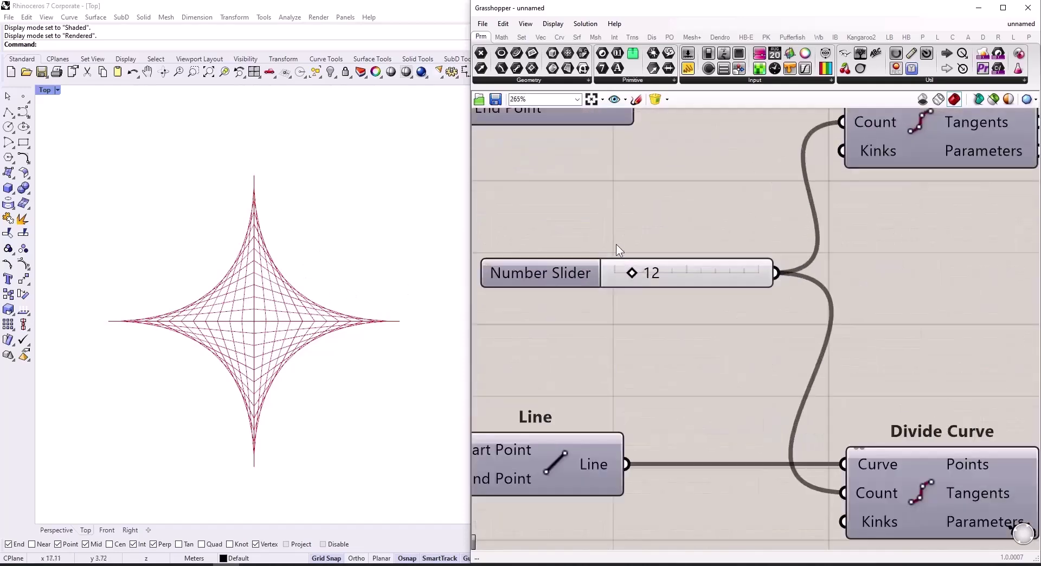
drag(632, 272, 651, 284)
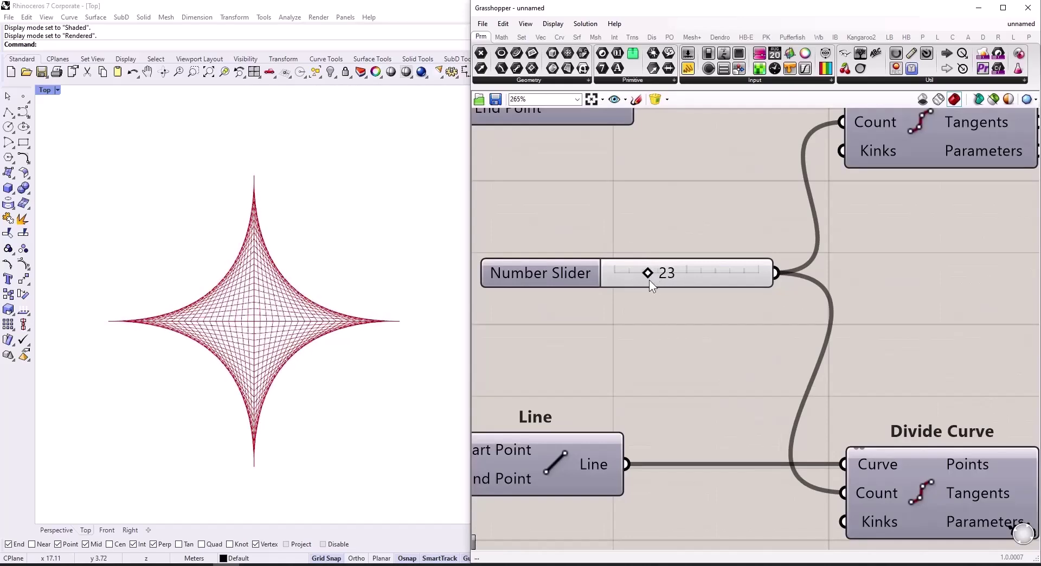
- Switch the Rhino viewport to Perspective and set its display mode to Rendered
click(56, 530)
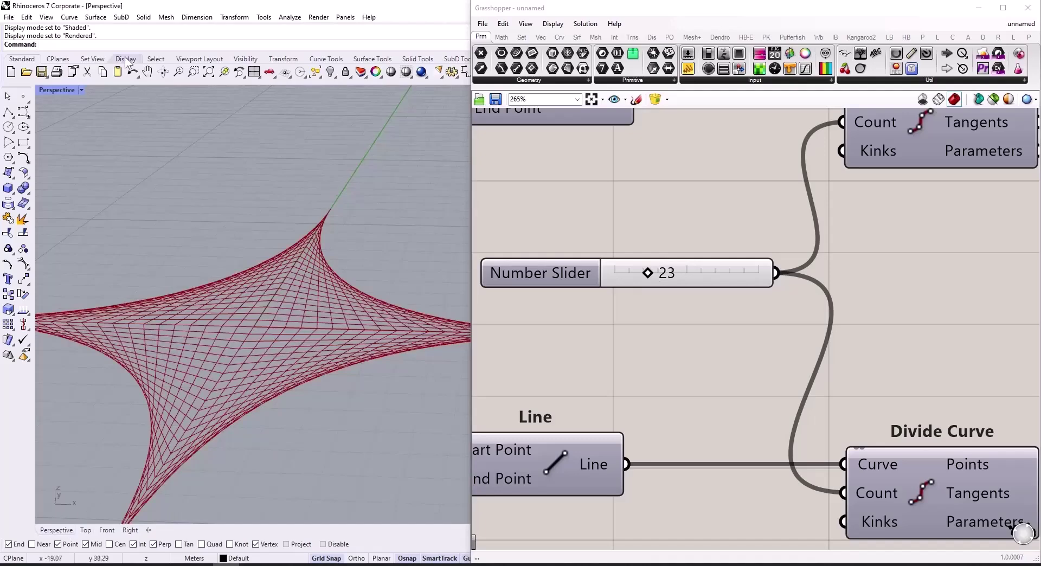
click(81, 90)
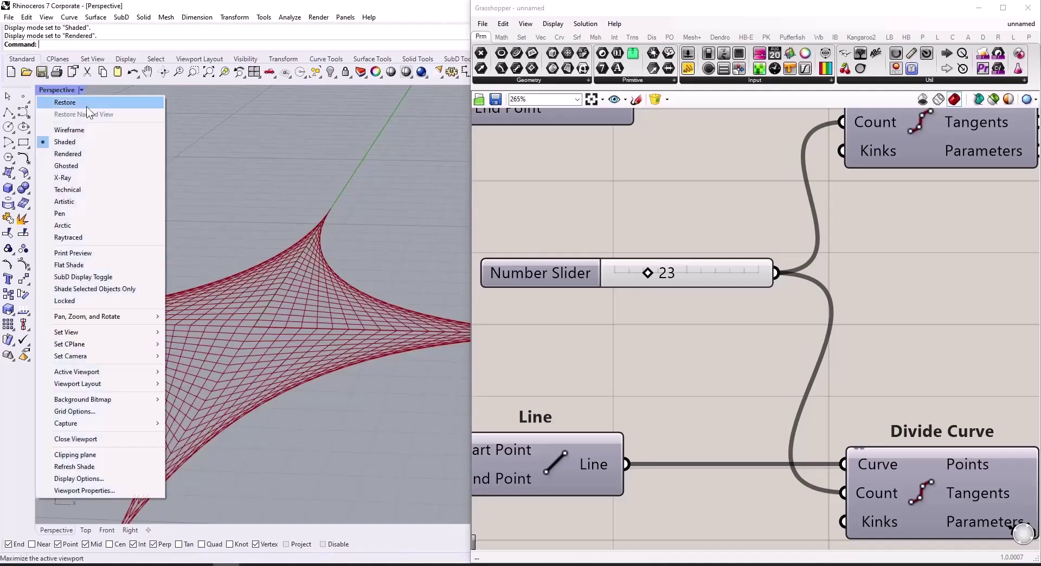
click(94, 151)
- Add a number slider with value 5.00 and wire it to the middle Construct Point's Z coordinate
scroll(831, 321, down, 8)
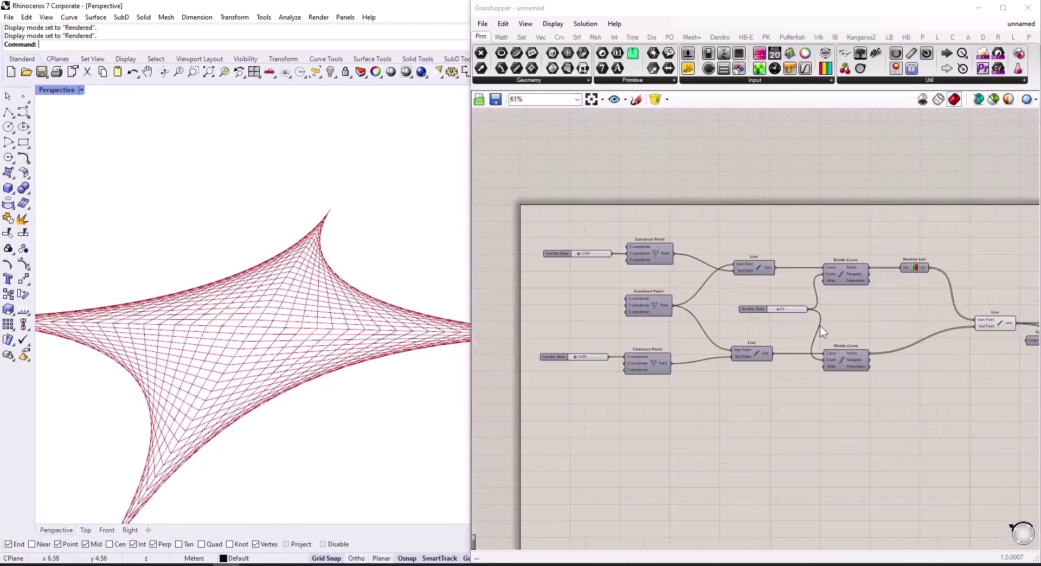
scroll(737, 319, up, 3)
scroll(738, 321, up, 4)
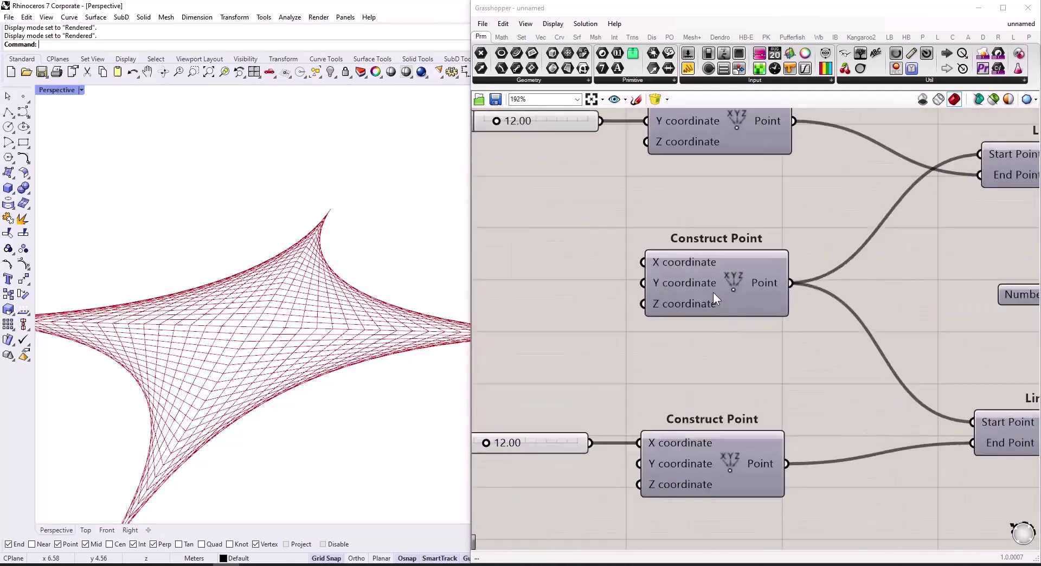
scroll(770, 298, down, 3)
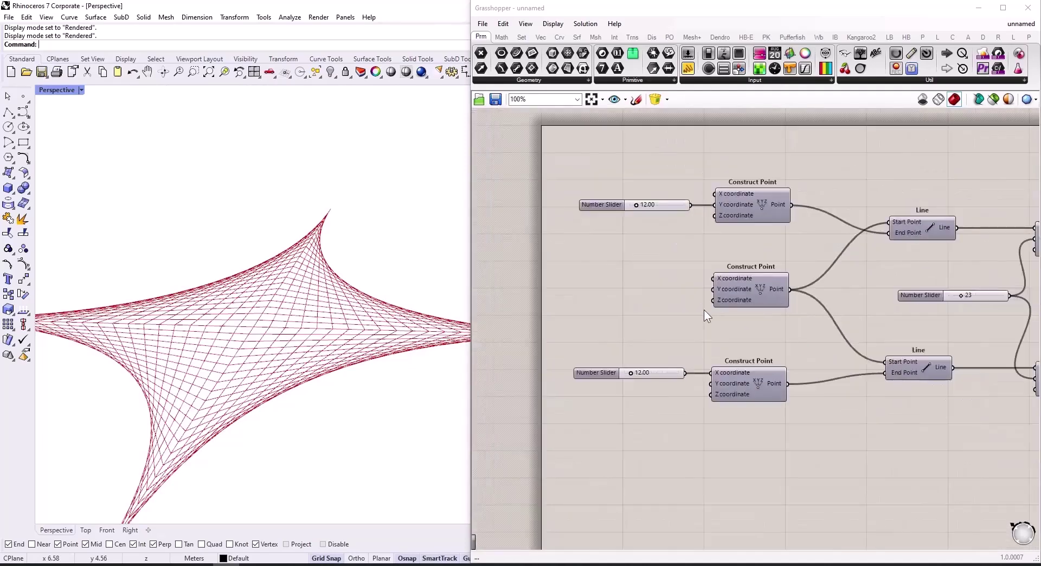
double_click(656, 299)
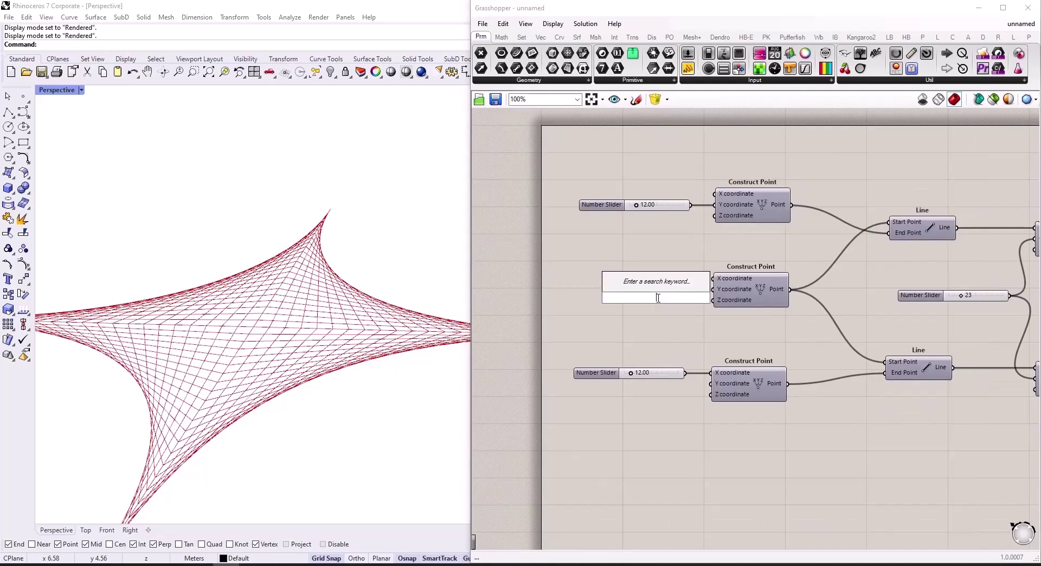
text(5.0)
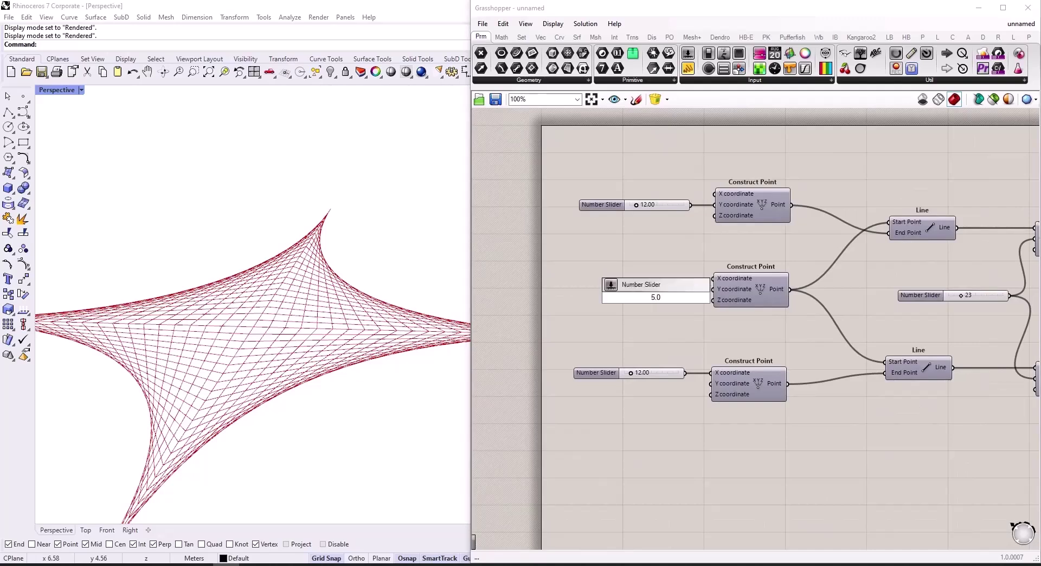
text(0)
key(Return)
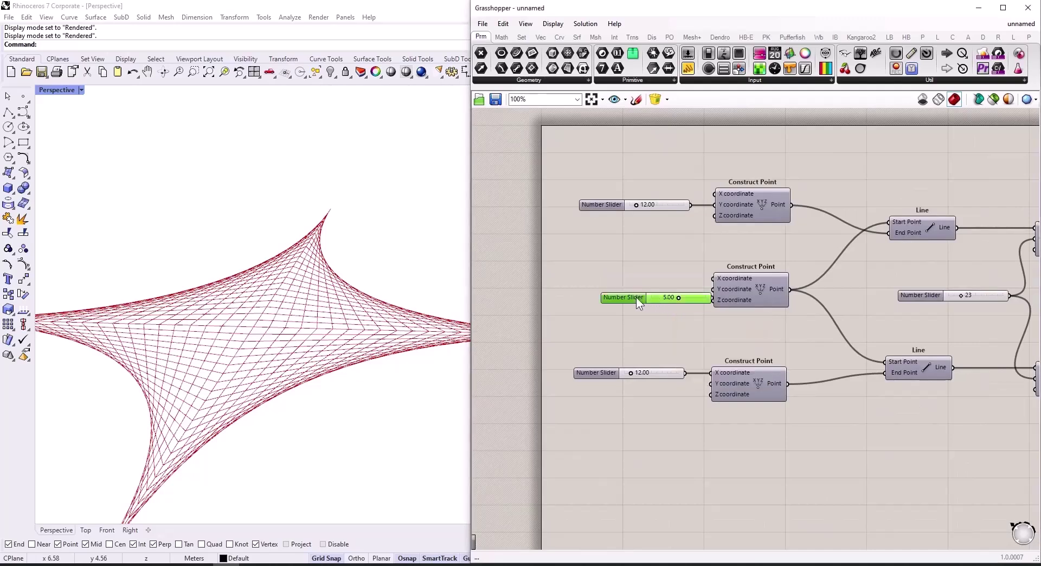
scroll(685, 311, up, 2)
drag(639, 287, 730, 294)
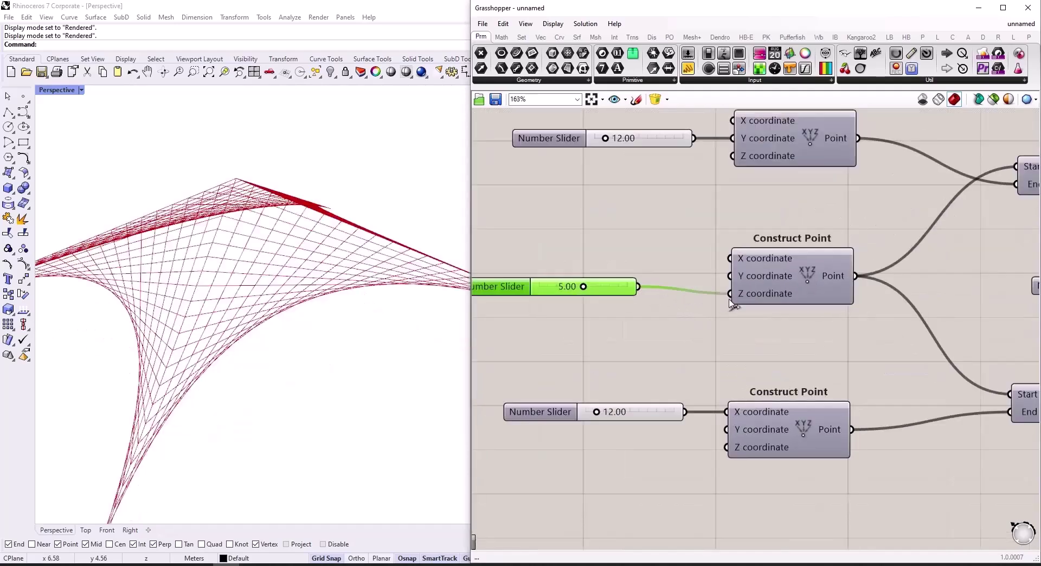
- Set the middle Construct Point's Z coordinate slider to 0.00
scroll(580, 290, down, 2)
scroll(301, 330, down, 2)
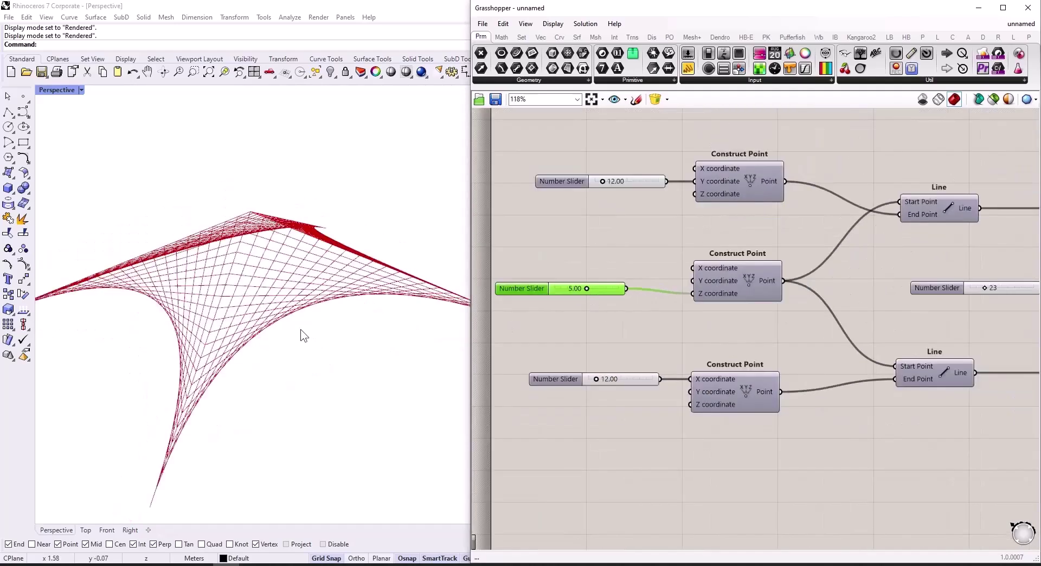
drag(589, 290, 562, 342)
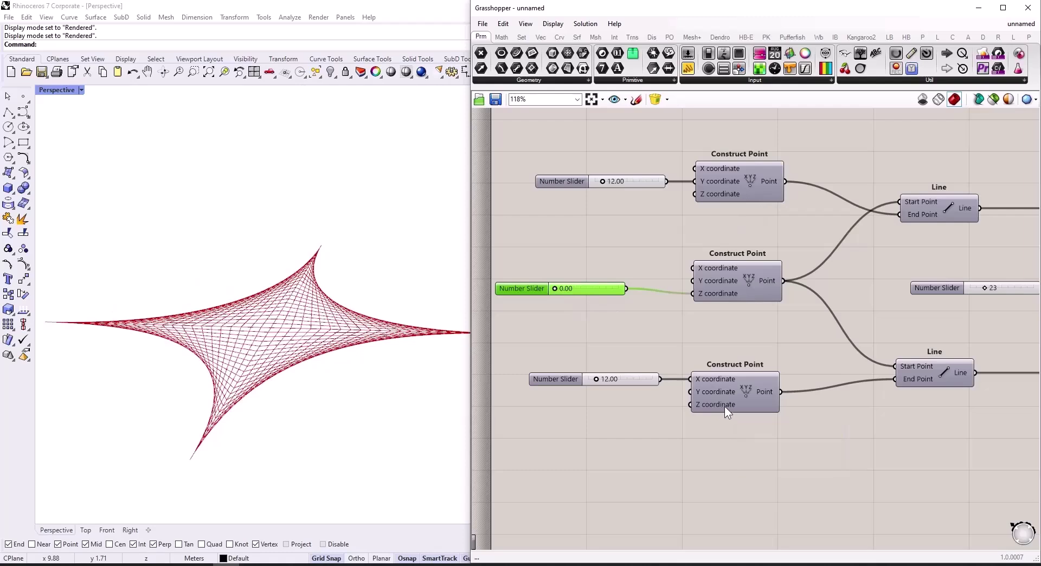
- Add another number slider with value 5.00 and wire it to the Z coordinates of the lower and upper Construct Points
double_click(585, 412)
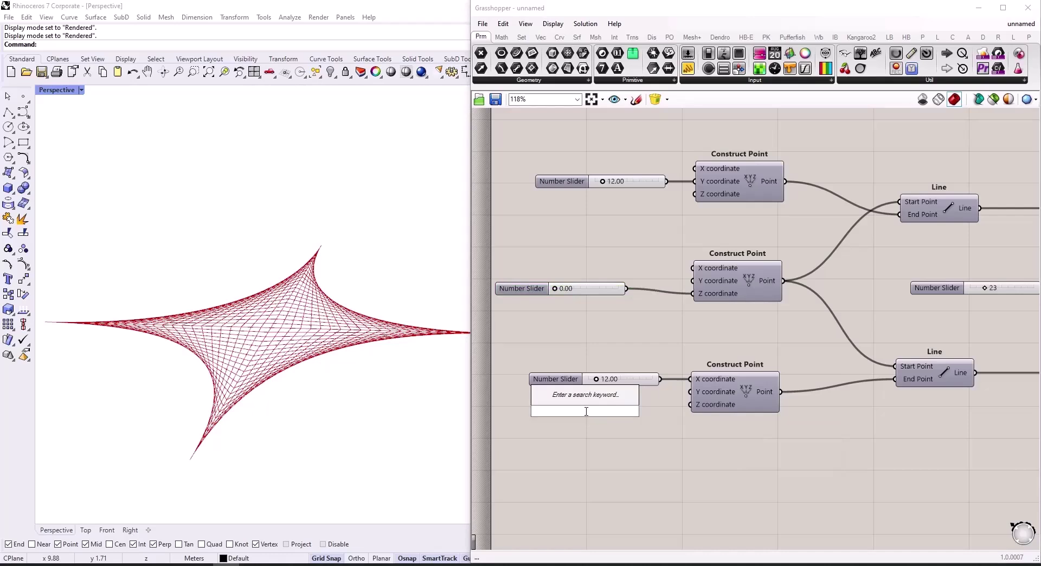
text(5)
key(Return)
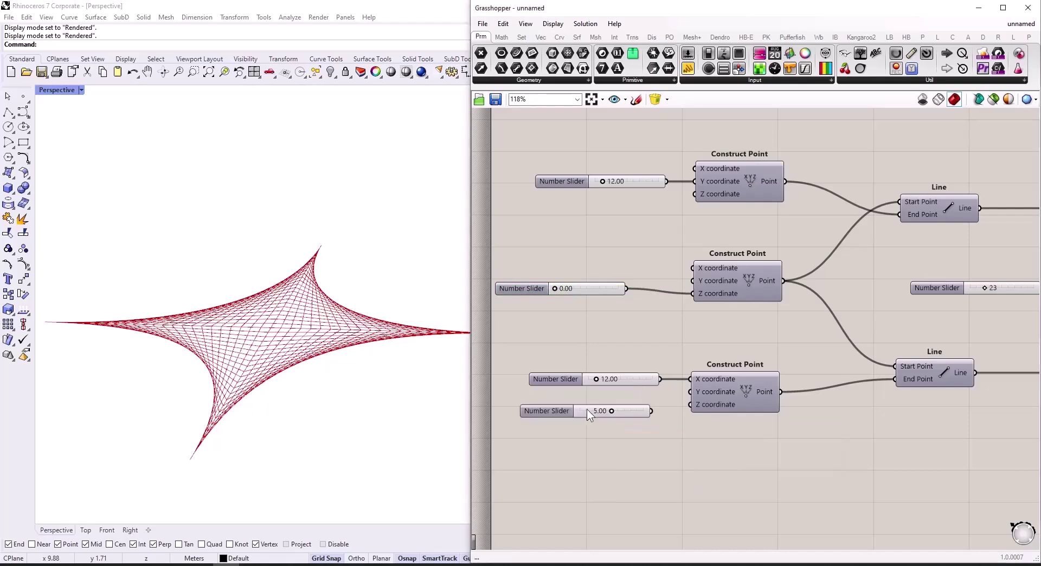
drag(652, 410, 704, 197)
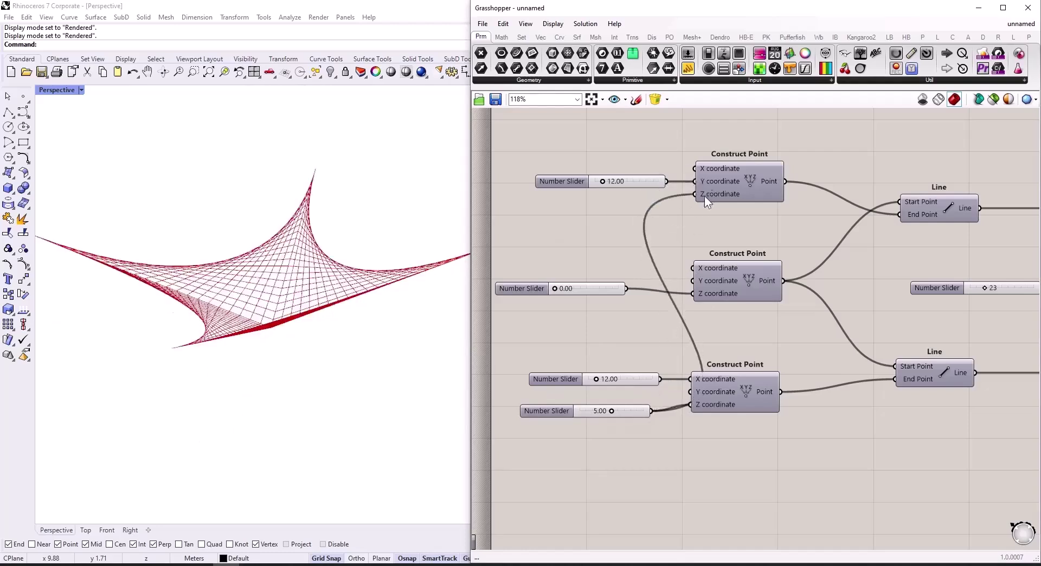
- Lower the shared Z slider of the two outer Construct Points until the star lies flat
mouse_move(612, 411)
mouse_down()
mouse_move(639, 411)
mouse_move(567, 424)
mouse_move(606, 426)
mouse_up()
drag(556, 290, 539, 302)
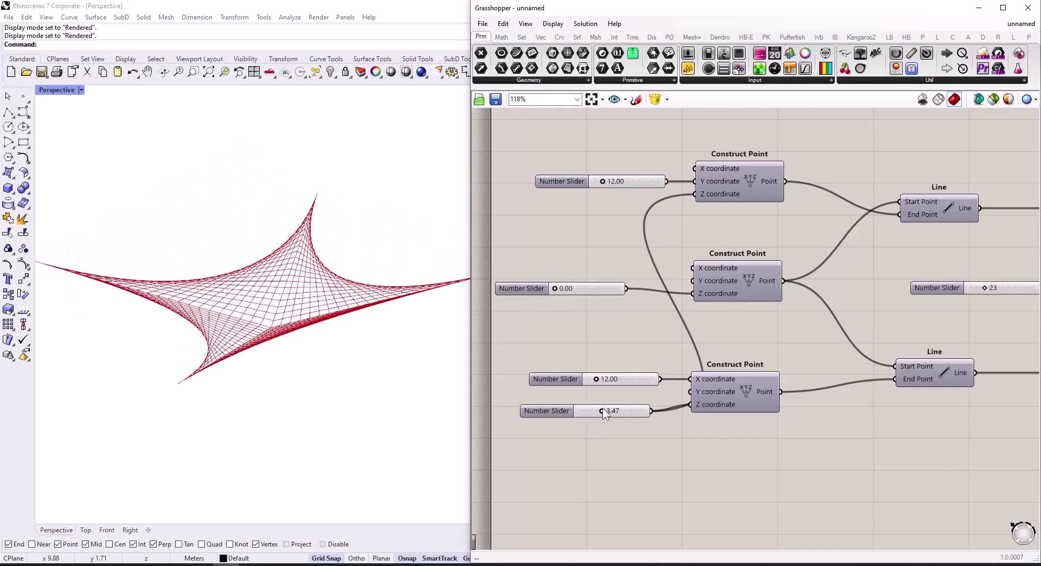
drag(605, 413, 600, 413)
drag(600, 413, 591, 413)
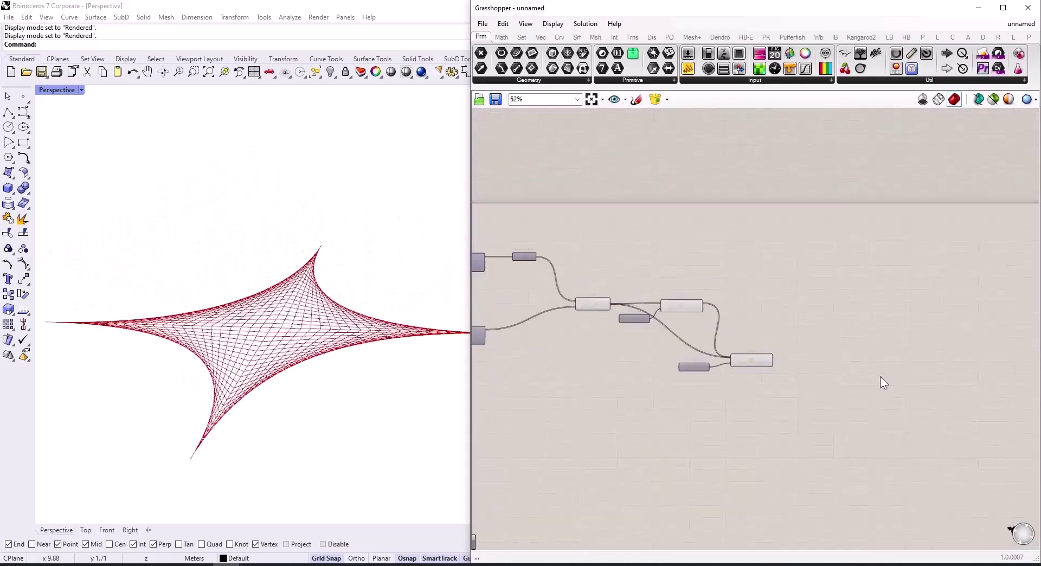
- Add a Pipe component beyond the second Mirror component
scroll(840, 377, up, 4)
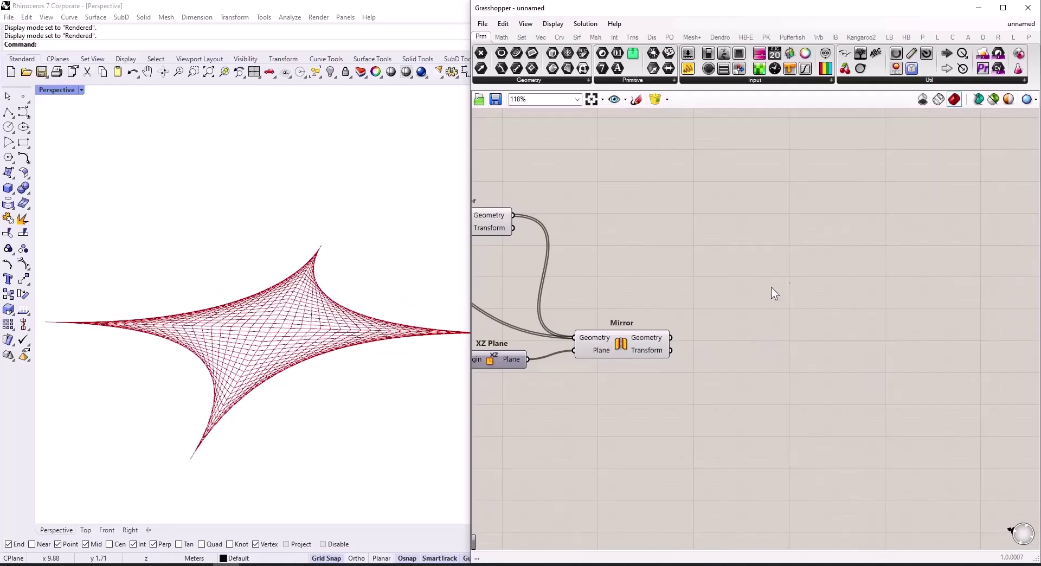
double_click(783, 272)
text(pipe)
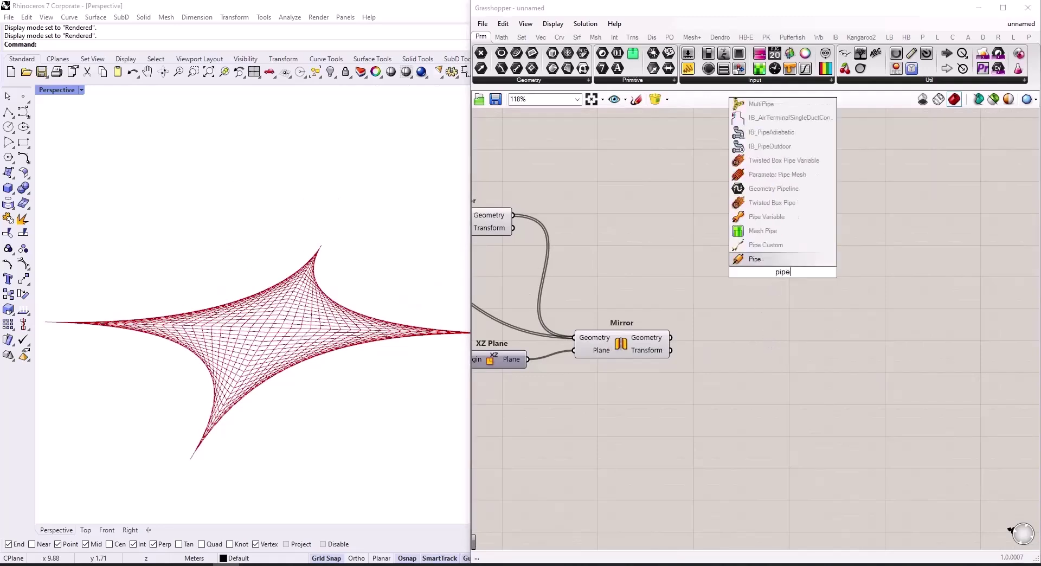
key(Return)
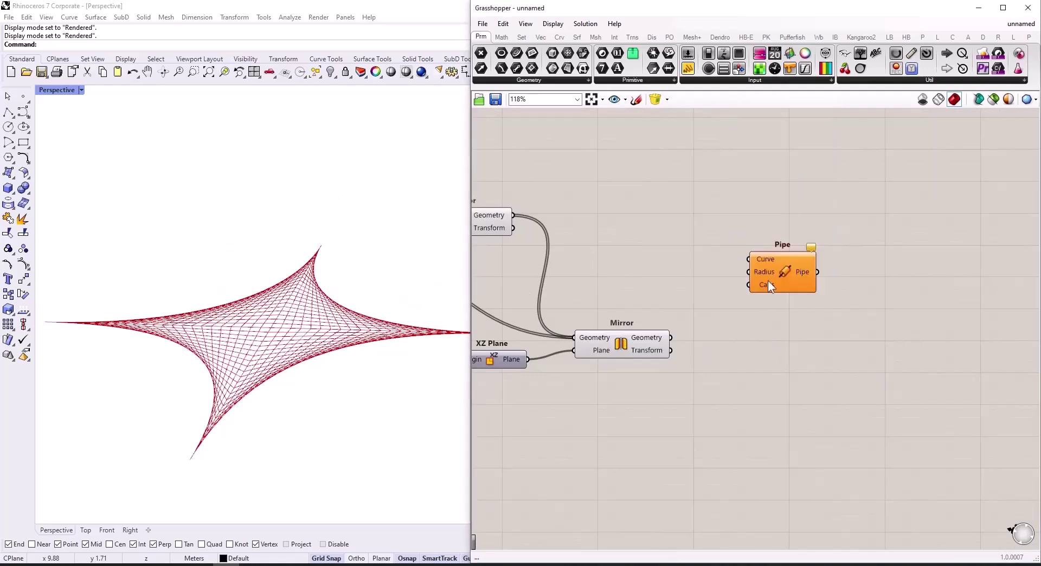
- Add a number slider with value 0.10, place it beside the Pipe, and wire it to the Radius input
double_click(705, 276)
text(0.1)
key(Return)
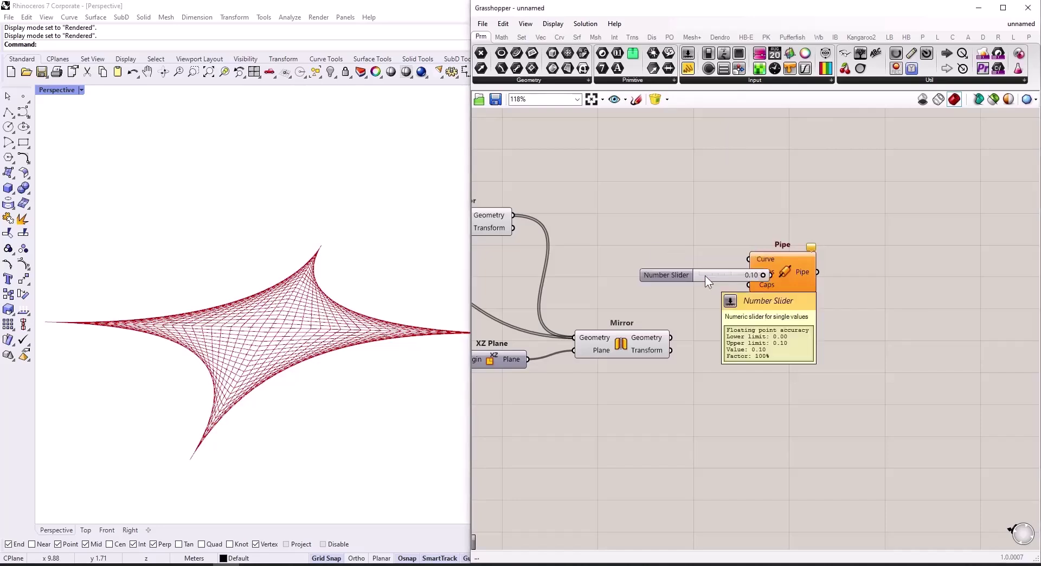
drag(673, 279, 619, 282)
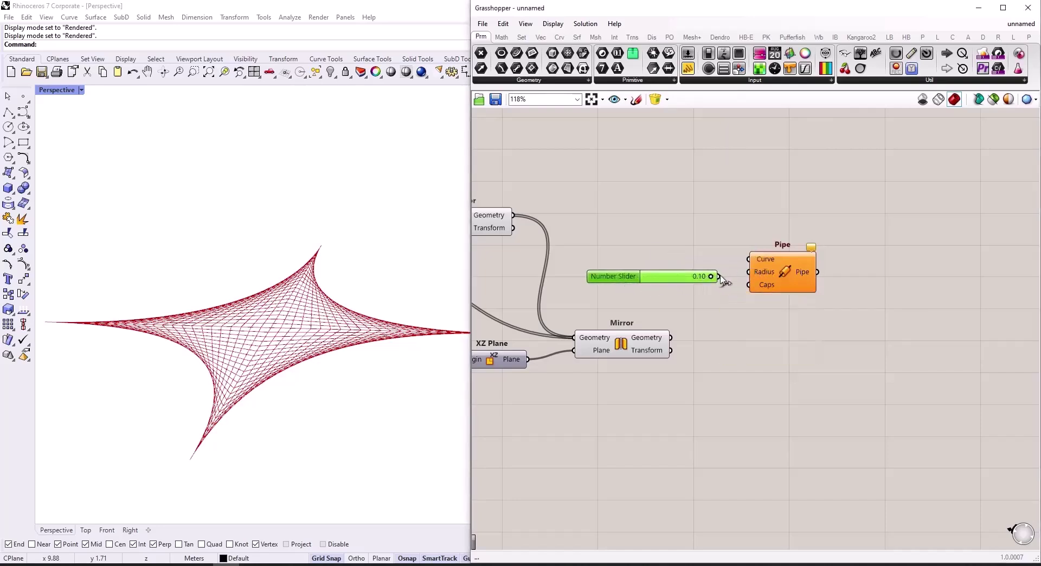
drag(719, 276, 760, 277)
- Wire the Geometry outputs of both Mirrors and the connecting Line's output into the Pipe's Curve input
drag(671, 338, 748, 260)
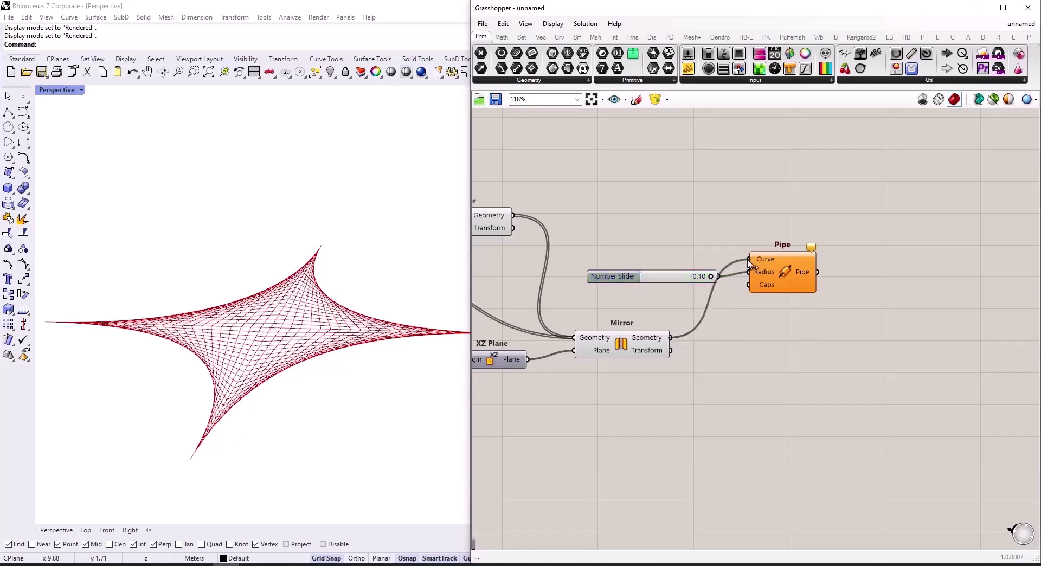
scroll(637, 245, down, 3)
shift+drag(561, 225, 706, 254)
scroll(727, 286, down, 2)
scroll(590, 272, up, 2)
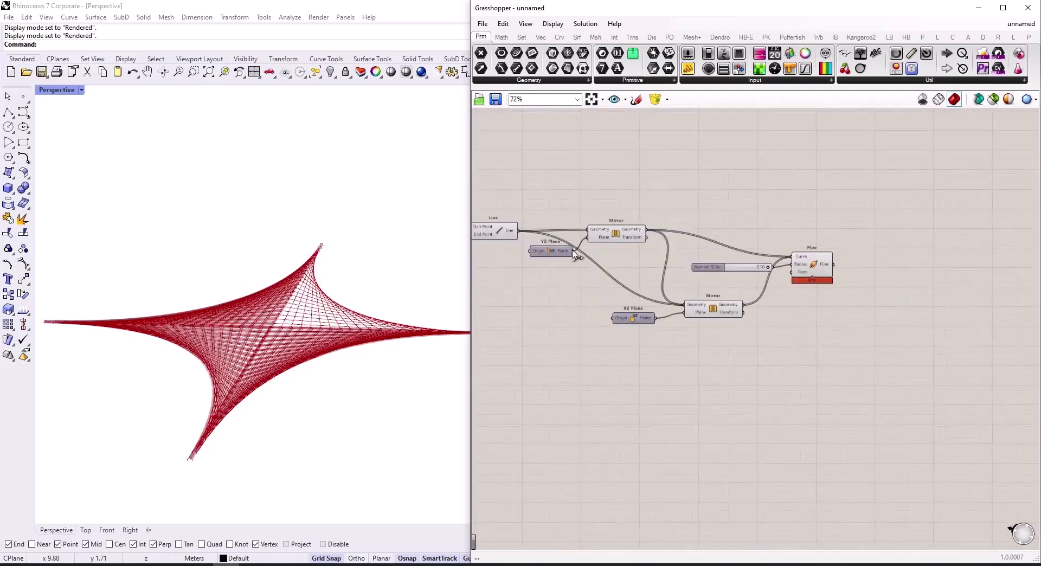
drag(518, 231, 793, 256)
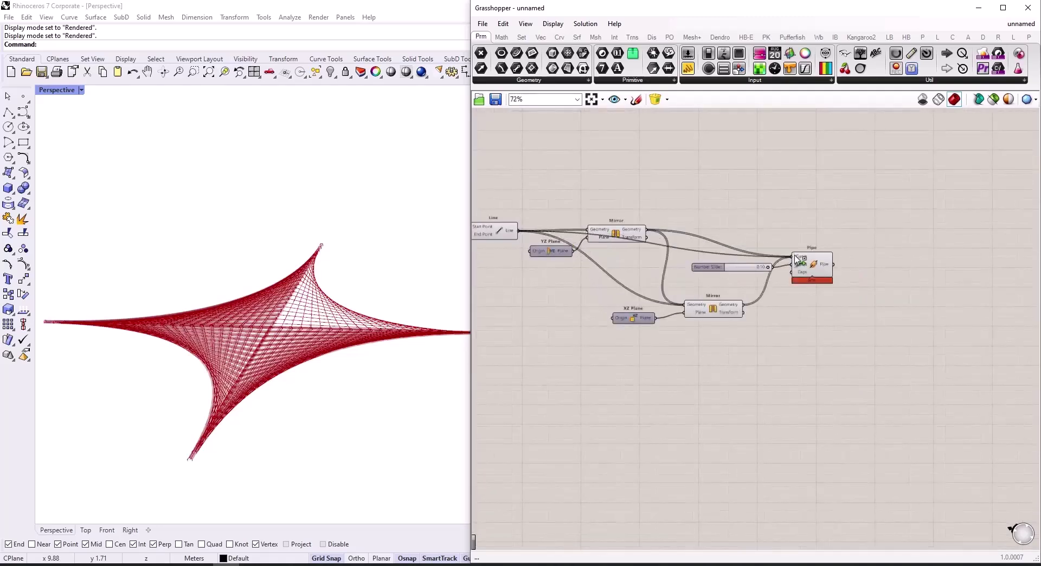
- Turn off the preview of both Mirror components and the connecting Line
scroll(755, 297, down, 3)
scroll(752, 293, up, 3)
click(745, 300)
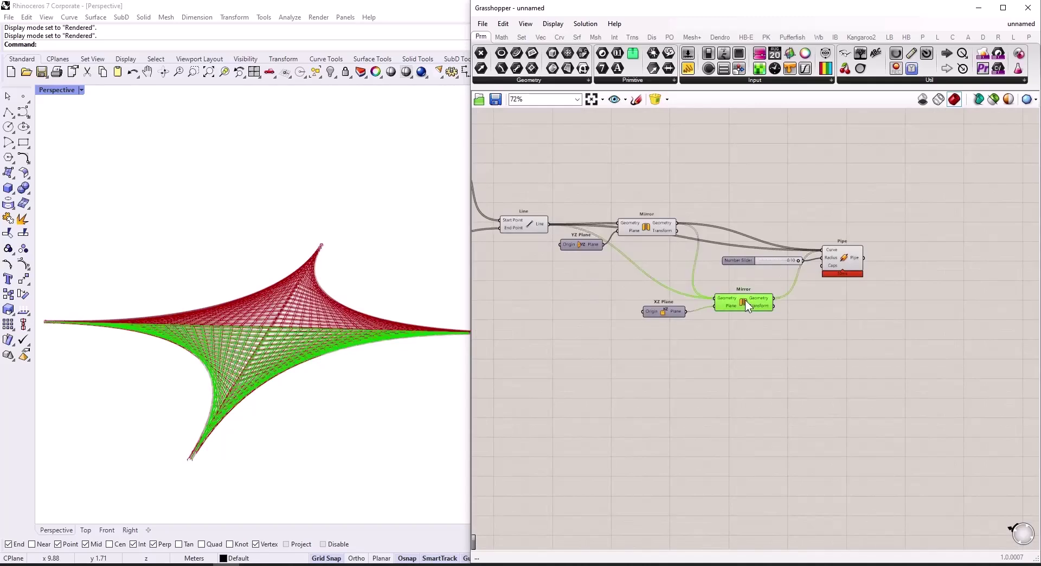
click(643, 226)
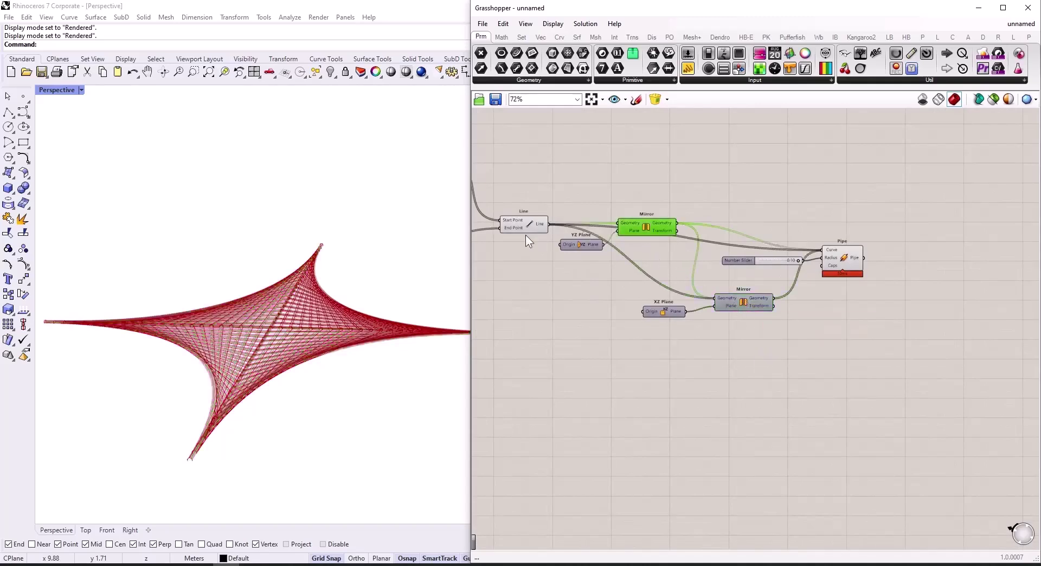
click(519, 222)
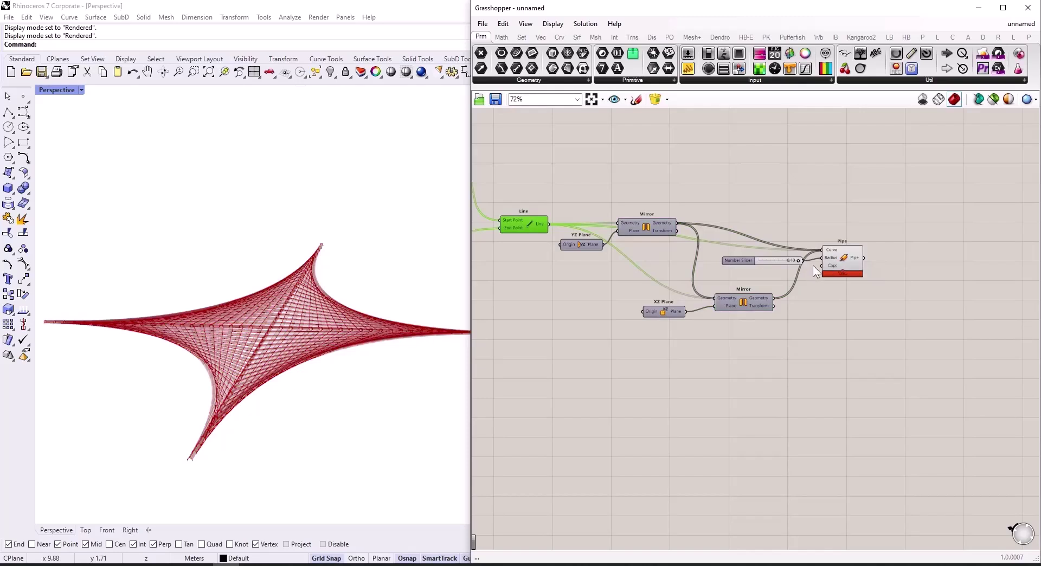
- Add a Custom Preview component and wire the Pipe output to its Geometry input
scroll(812, 265, down, 5)
scroll(887, 277, up, 5)
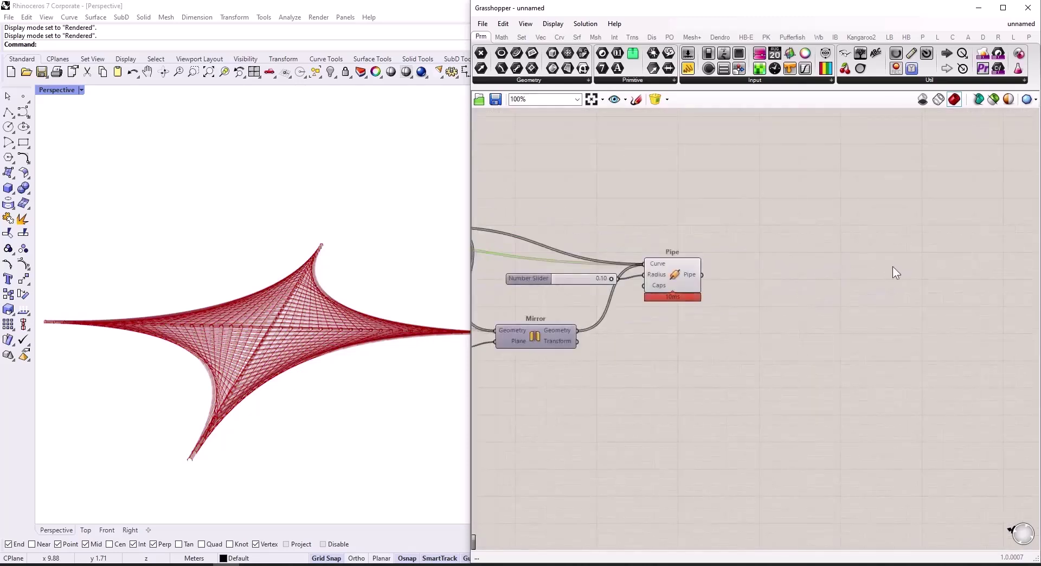
scroll(765, 271, up, 3)
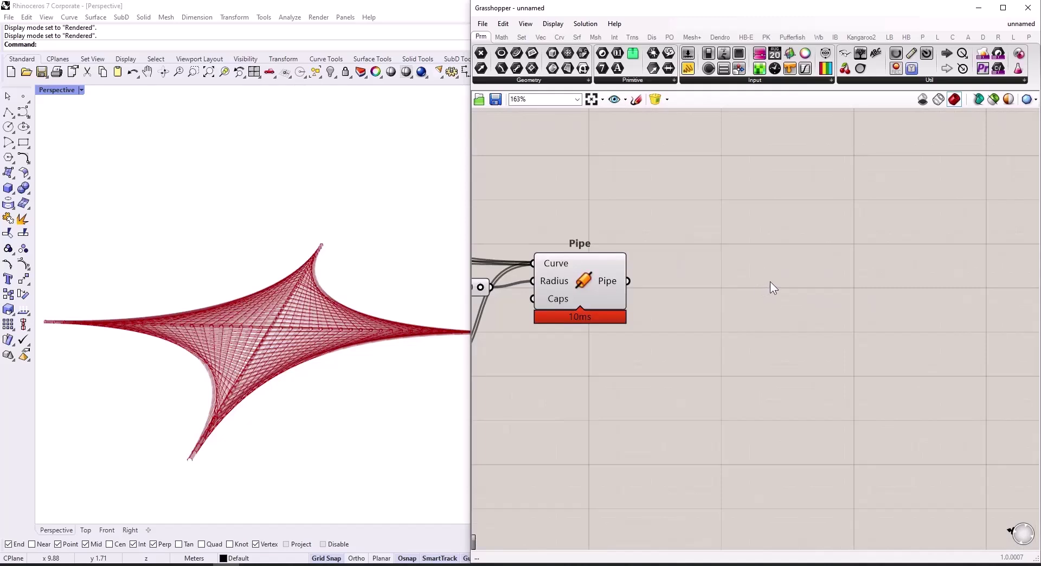
double_click(776, 280)
text(cus)
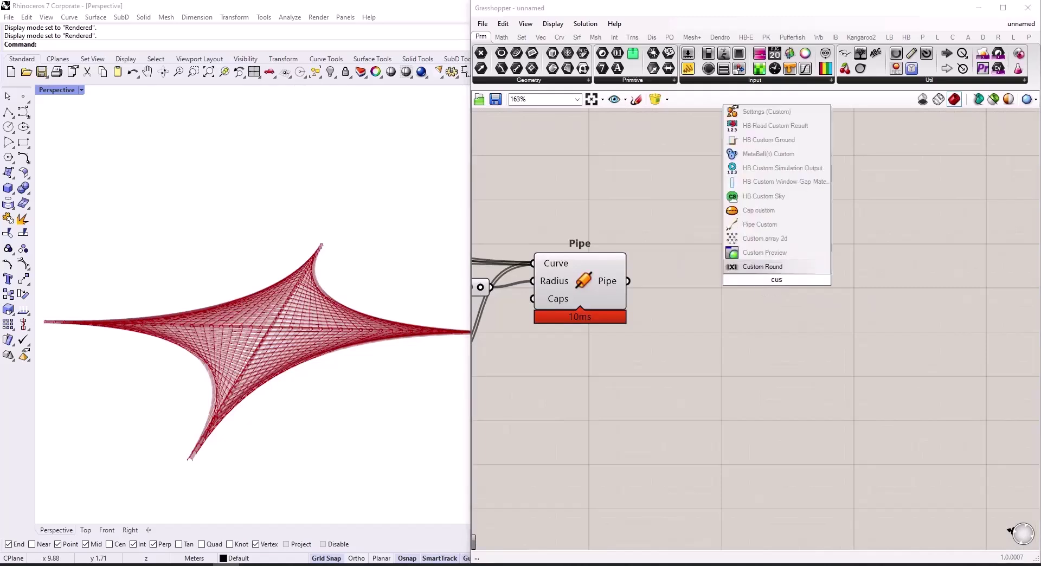
key(Up)
key(Return)
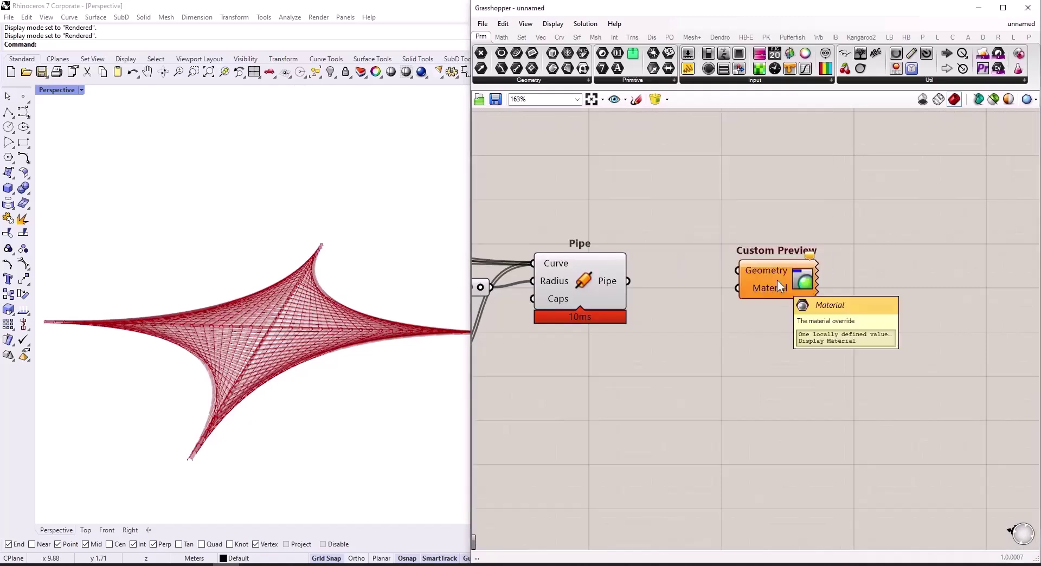
drag(627, 280, 739, 270)
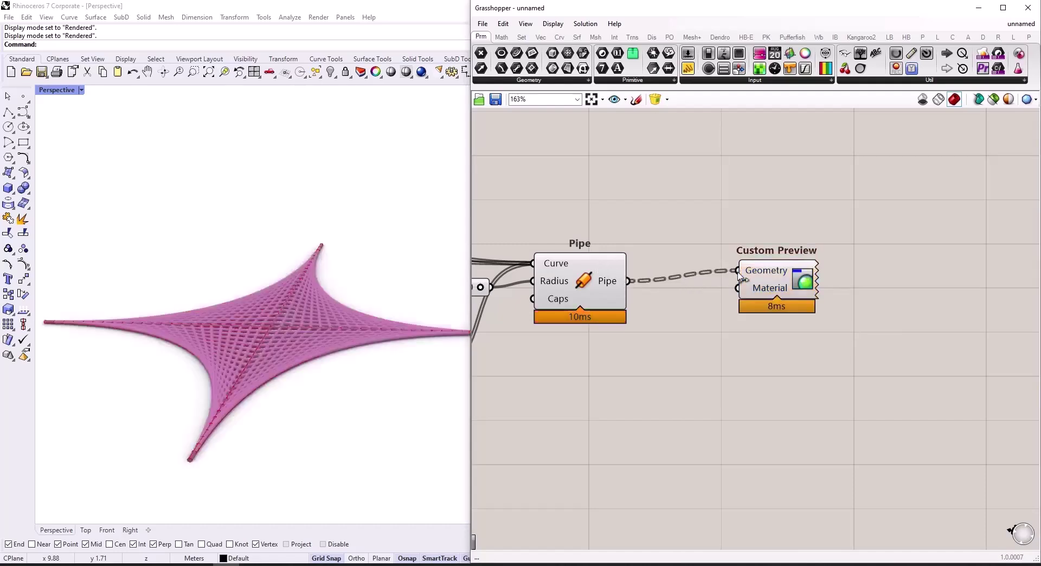
- Align the Custom Preview with the Pipe, add a Colour Swatch above, and wire it to the Material input
drag(795, 291, 814, 304)
double_click(713, 231)
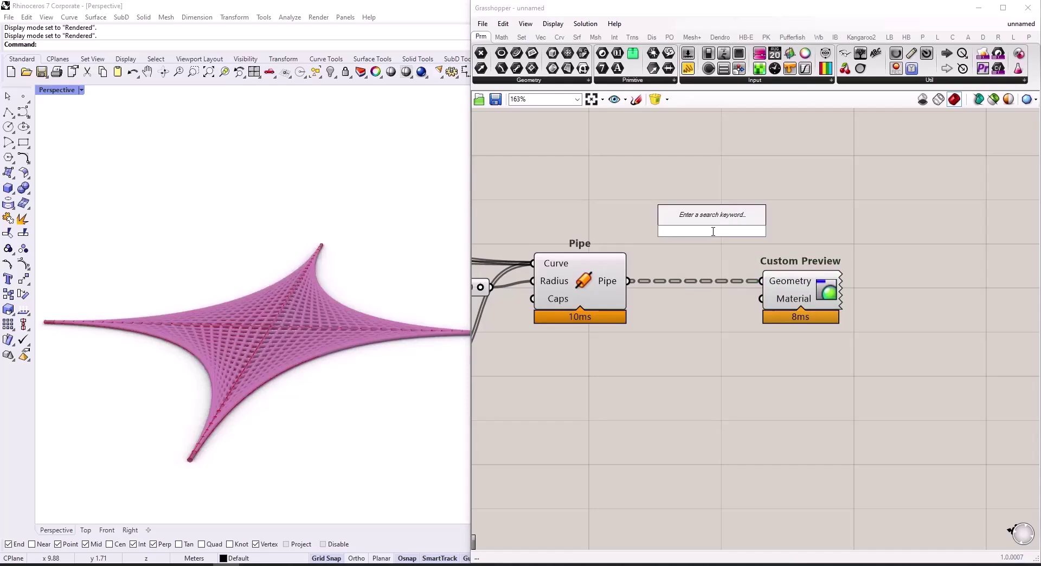
text(swa)
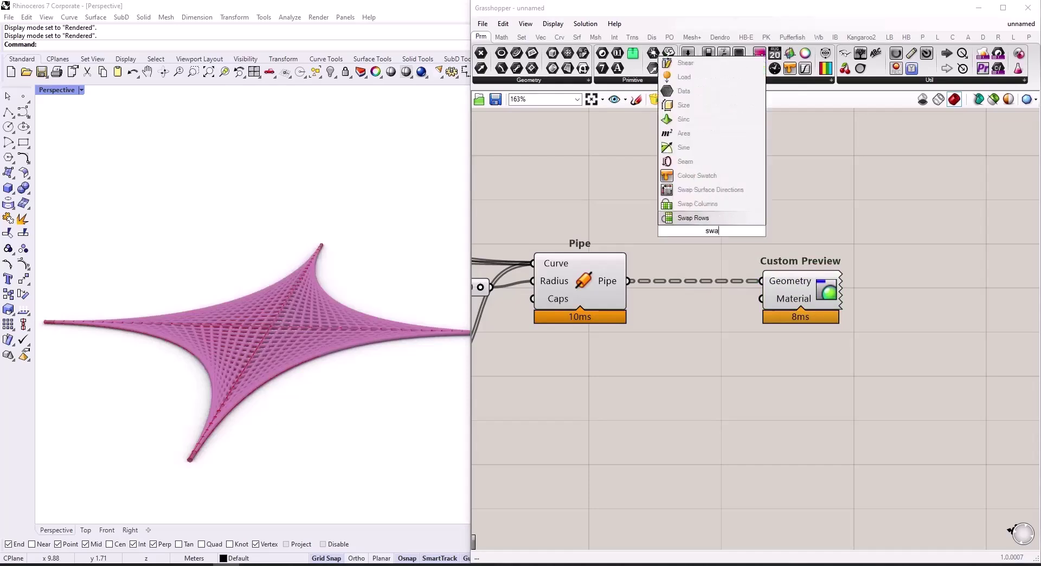
click(702, 176)
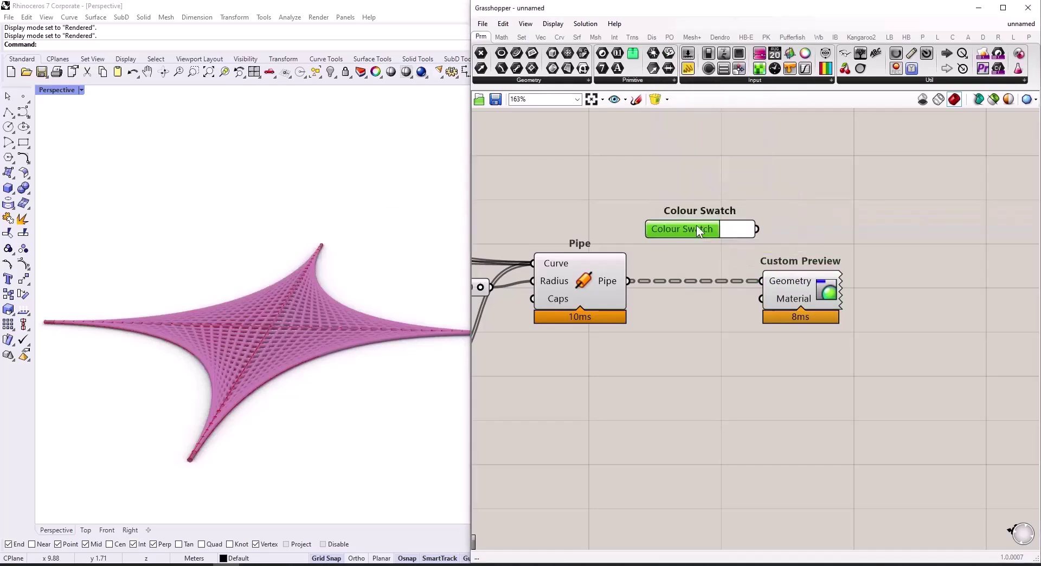
drag(701, 215, 762, 299)
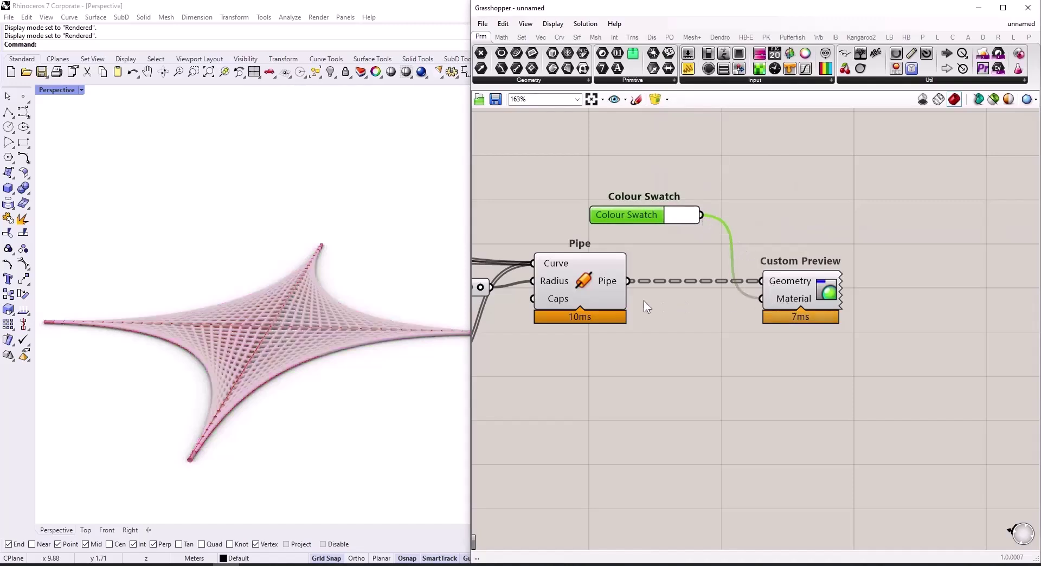
- Turn off the Pipe component's preview and set the Colour Swatch to red with hue 0°, saturation 90 and value 100
click(580, 286)
key(ctrl+q)
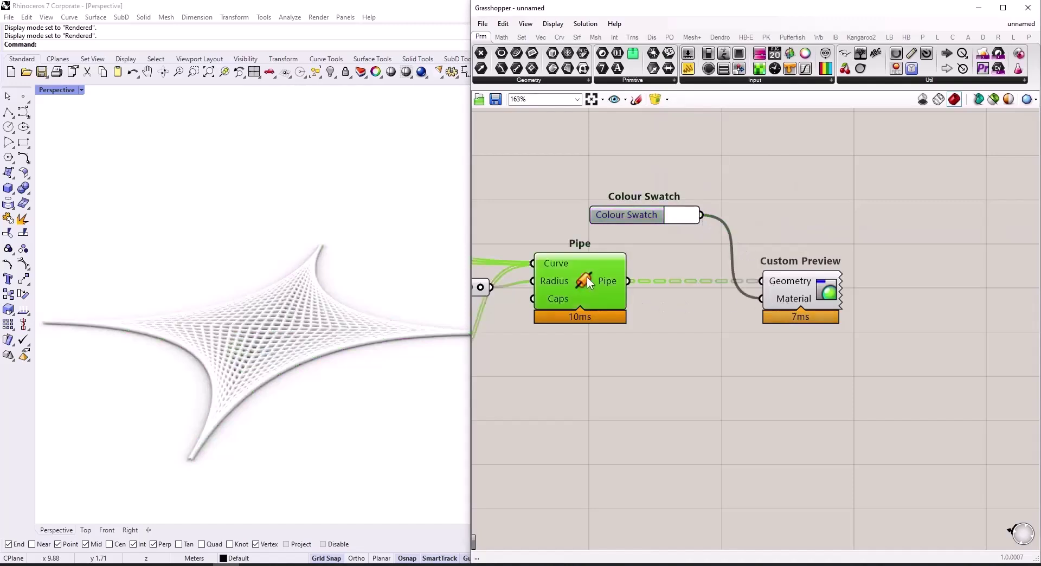
click(682, 217)
mouse_move(735, 253)
mouse_down()
mouse_move(711, 243)
mouse_move(726, 259)
mouse_move(711, 235)
mouse_up()
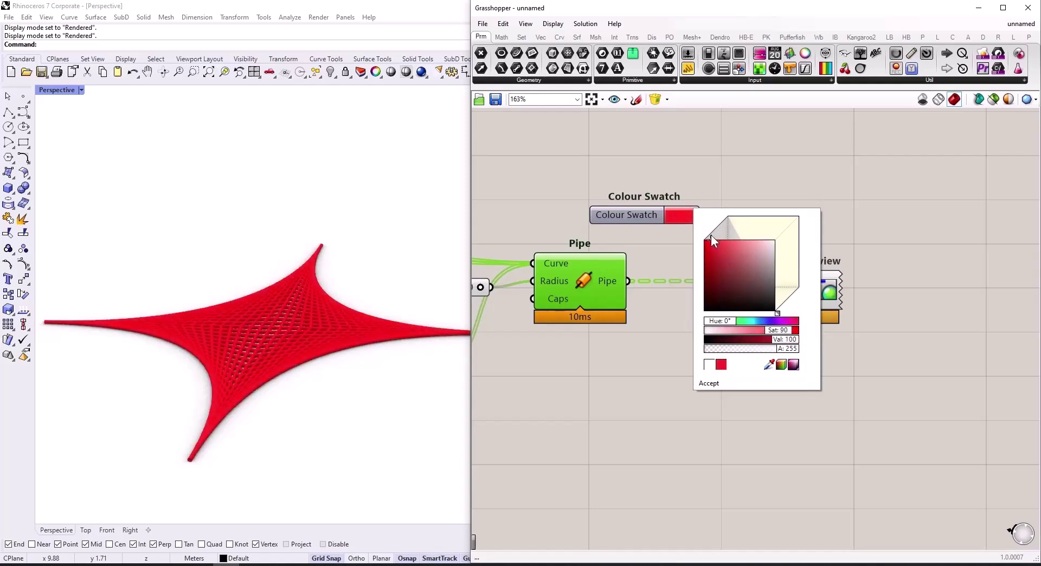
click(630, 418)
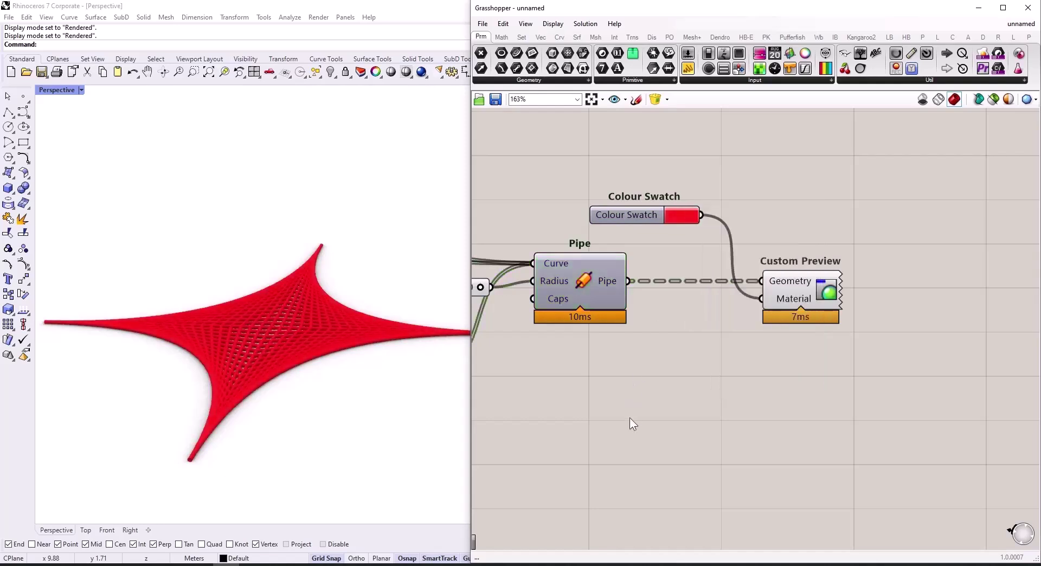
- Lower the number slider feeding the Pipe's Radius input below 0.10 to thin the pipes
scroll(171, 364, down, 3)
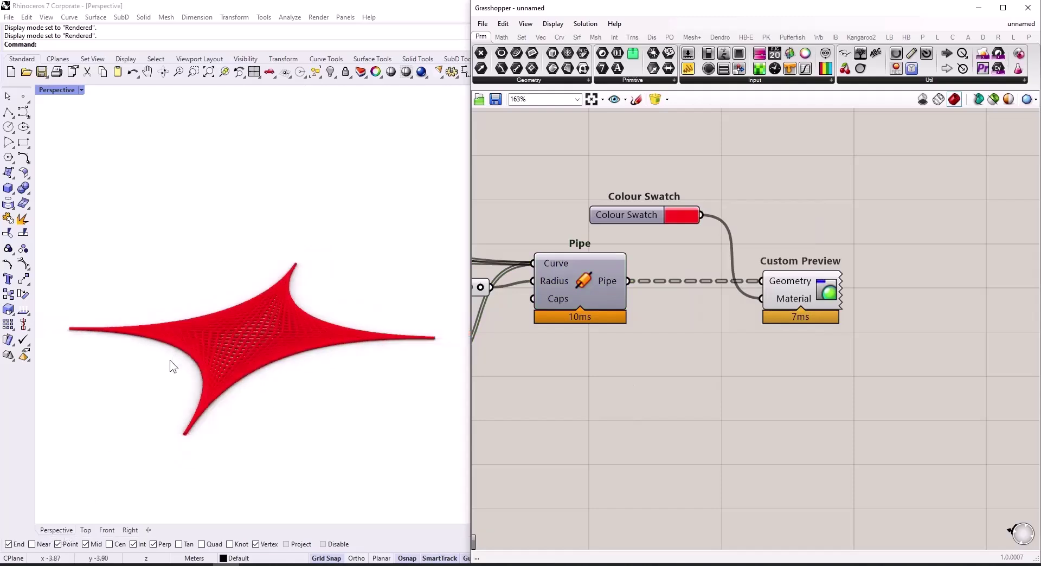
right_drag(232, 432, 259, 416)
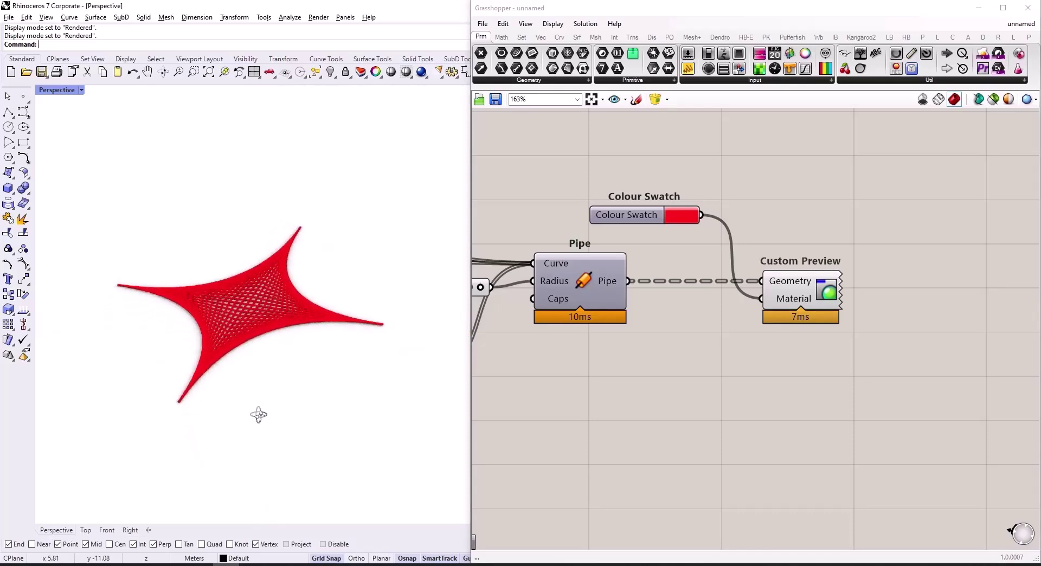
scroll(258, 318, up, 2)
scroll(624, 282, up, 2)
scroll(752, 294, down, 4)
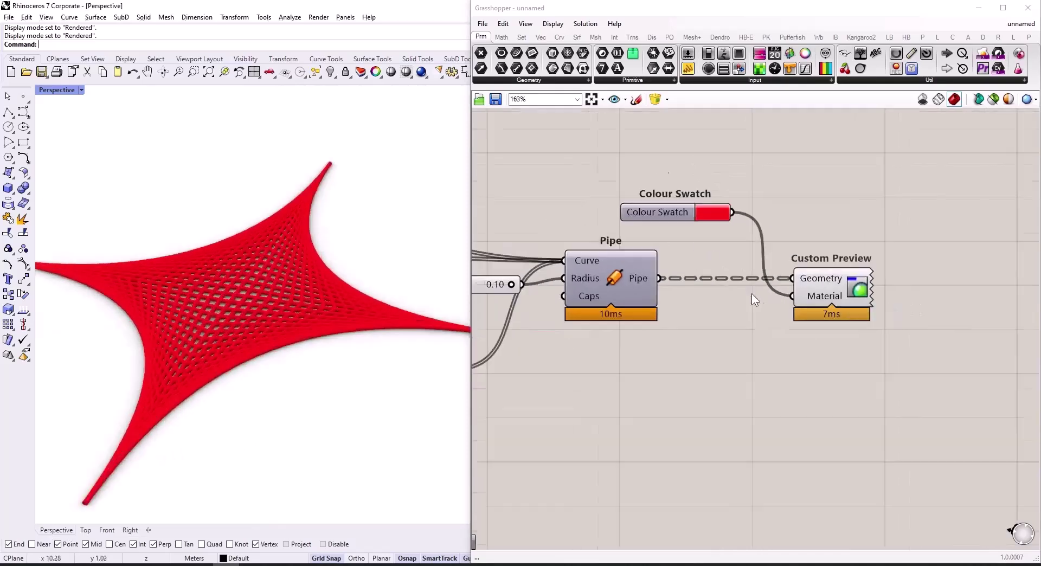
scroll(601, 296, up, 4)
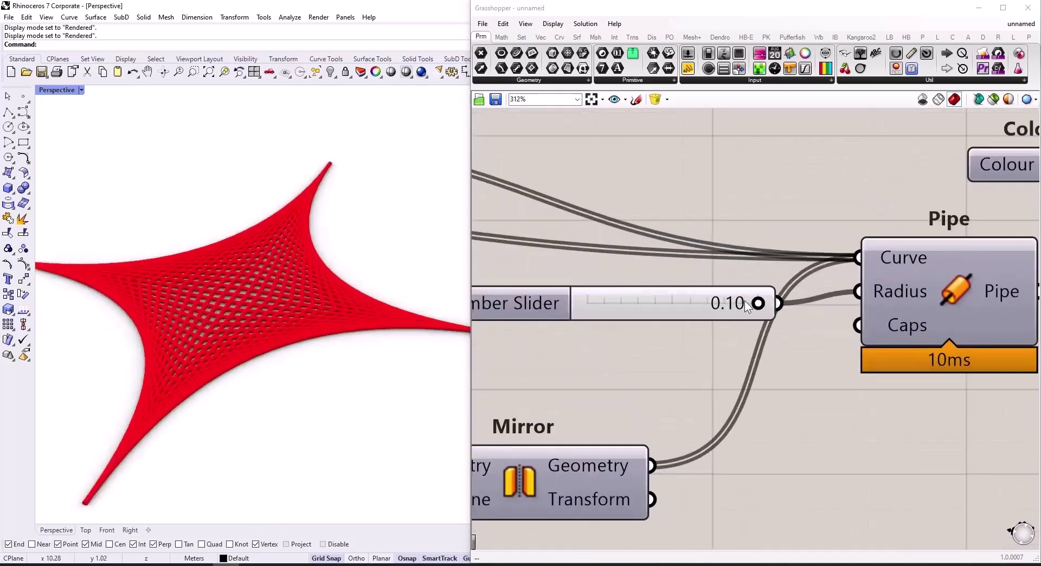
drag(749, 305, 686, 306)
- Set the number slider feeding the Count inputs of both Divide Curve components to 31
scroll(792, 402, down, 8)
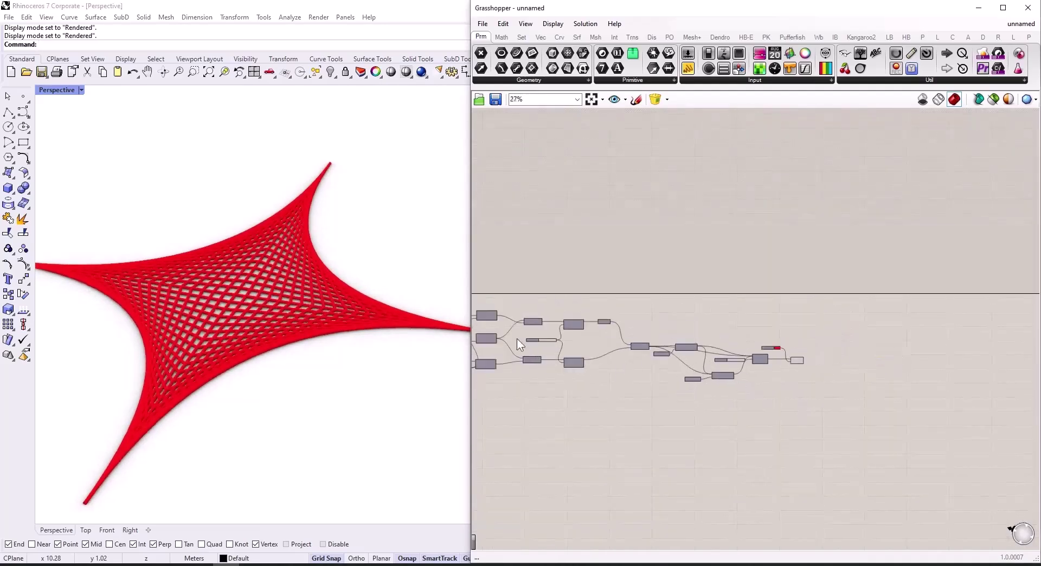
scroll(520, 338, up, 7)
drag(595, 351, 654, 353)
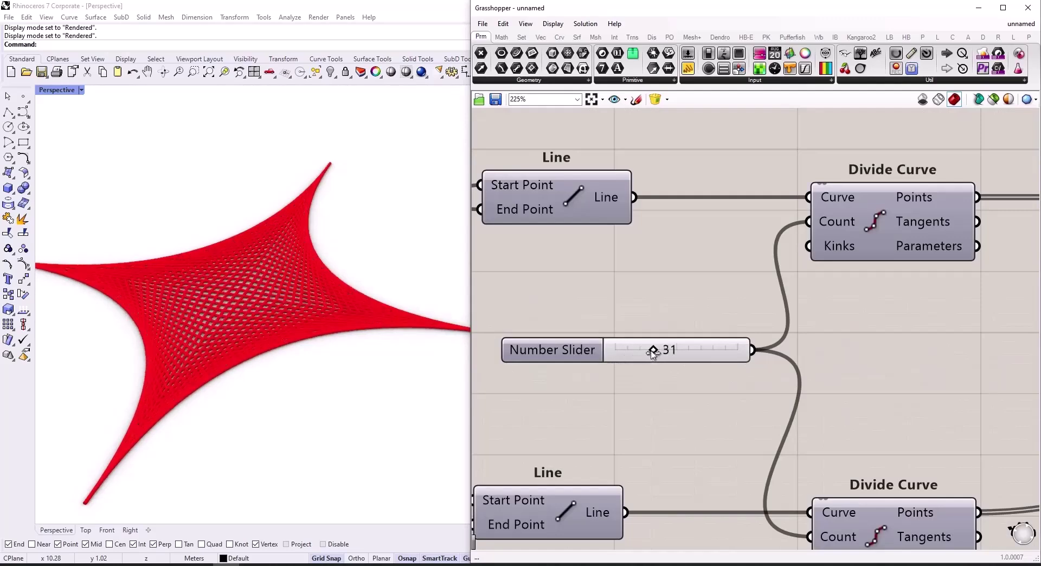
- Raise the star's centre by setting the Z coordinate slider of the middle Construct Point to 5.61
scroll(710, 349, down, 5)
scroll(640, 380, up, 8)
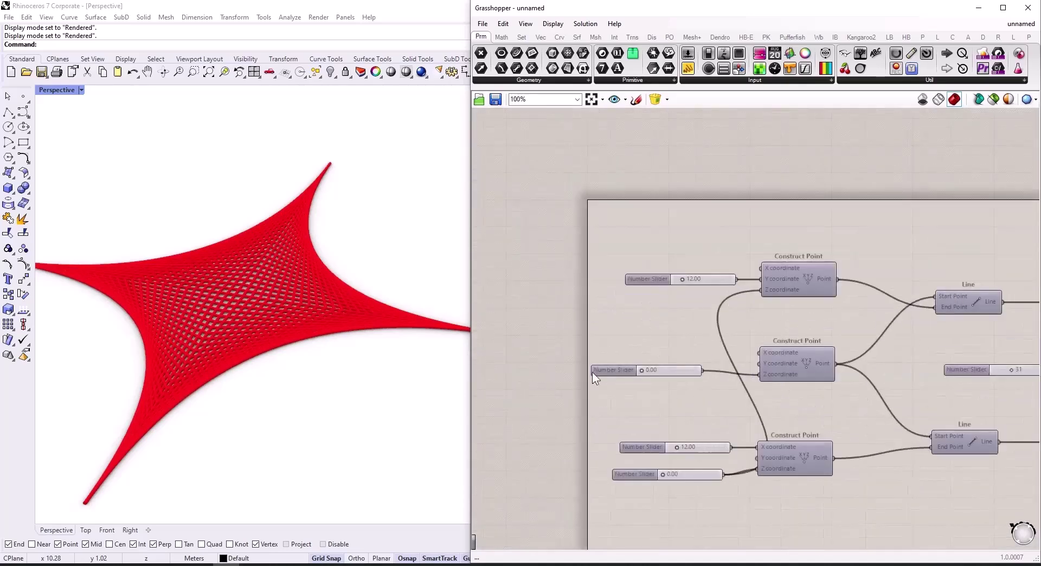
drag(591, 360, 681, 360)
scroll(402, 367, down, 3)
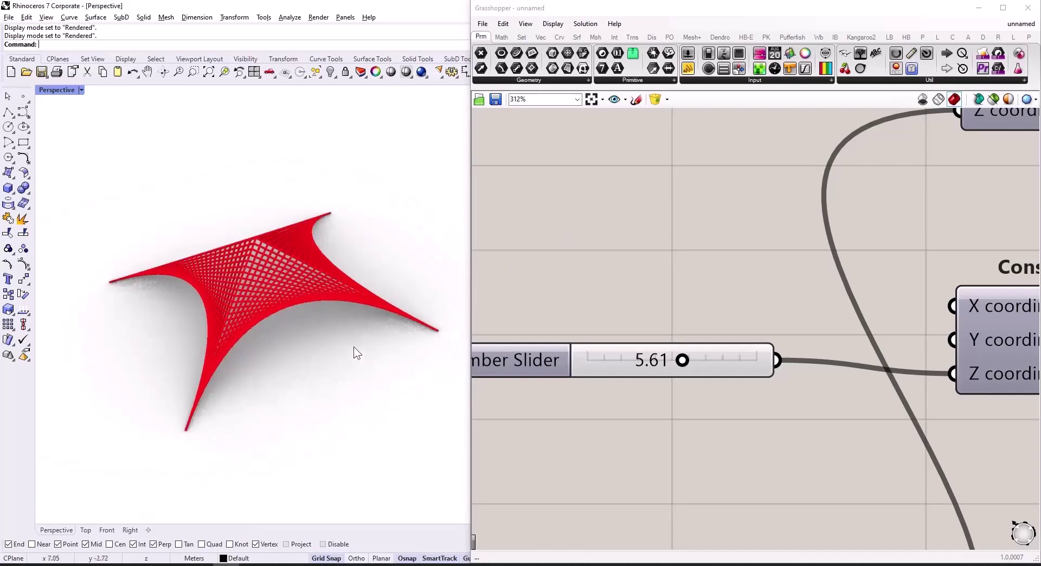
scroll(354, 351, up, 2)
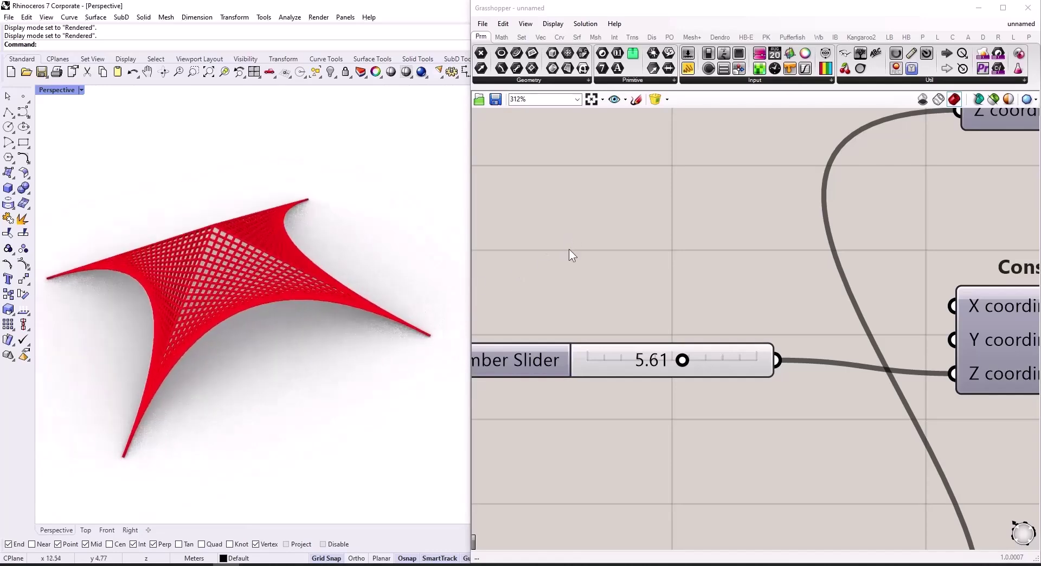